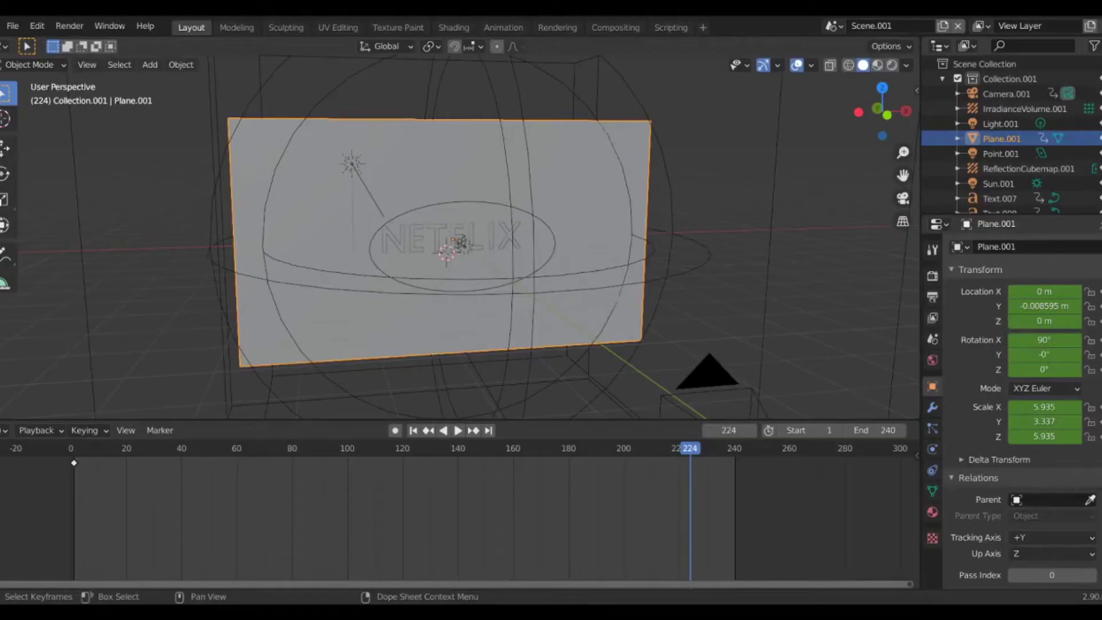
- Bring the extruded NETFLIX letters into close view from behind and select the letter L
middle_drag(370, 265, 414, 287)
scroll(336, 282, up, 6)
click(438, 237)
click(415, 287)
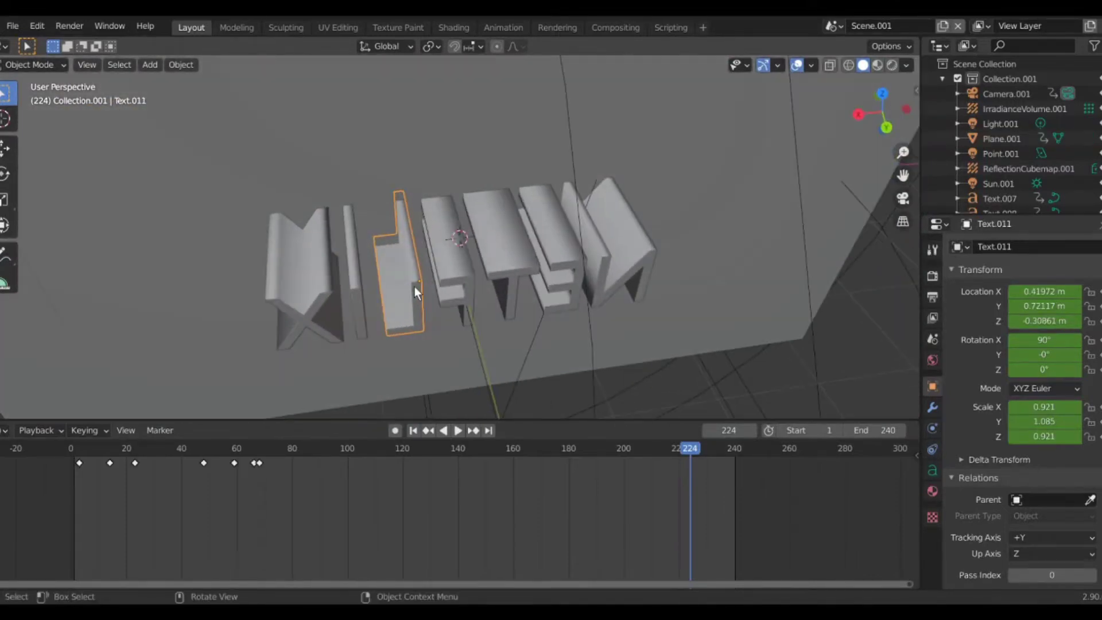
key(Tab)
text(dtdtdtdt)
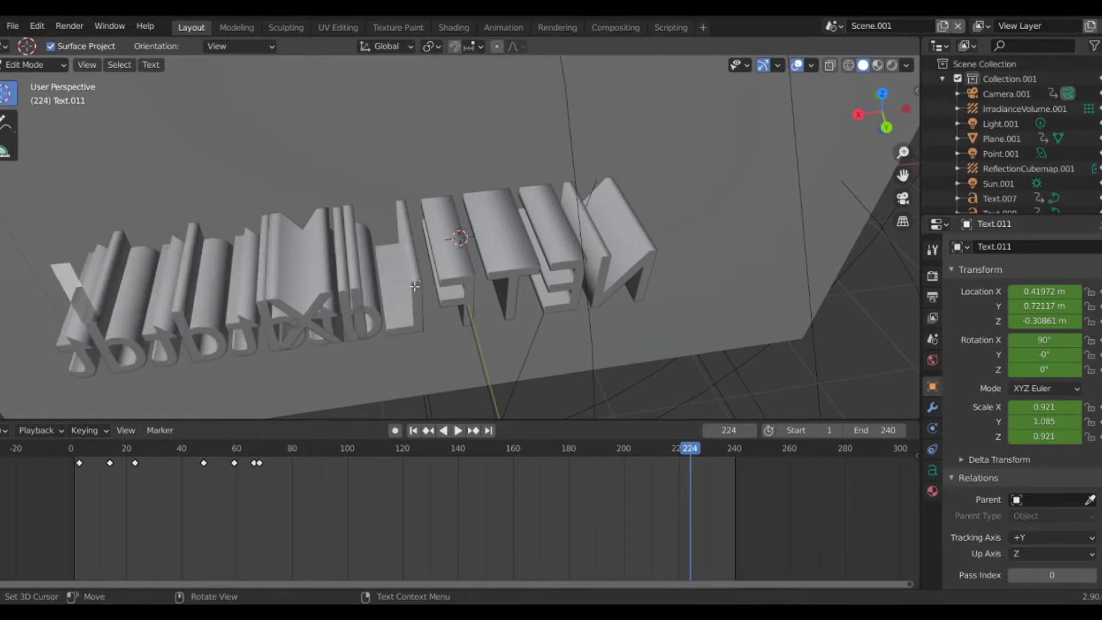
key(BackSpace)
key(BackSpace)
key(BackSpace)
key(BackSpace)
key(BackSpace)
key(BackSpace)
key(BackSpace)
key(BackSpace)
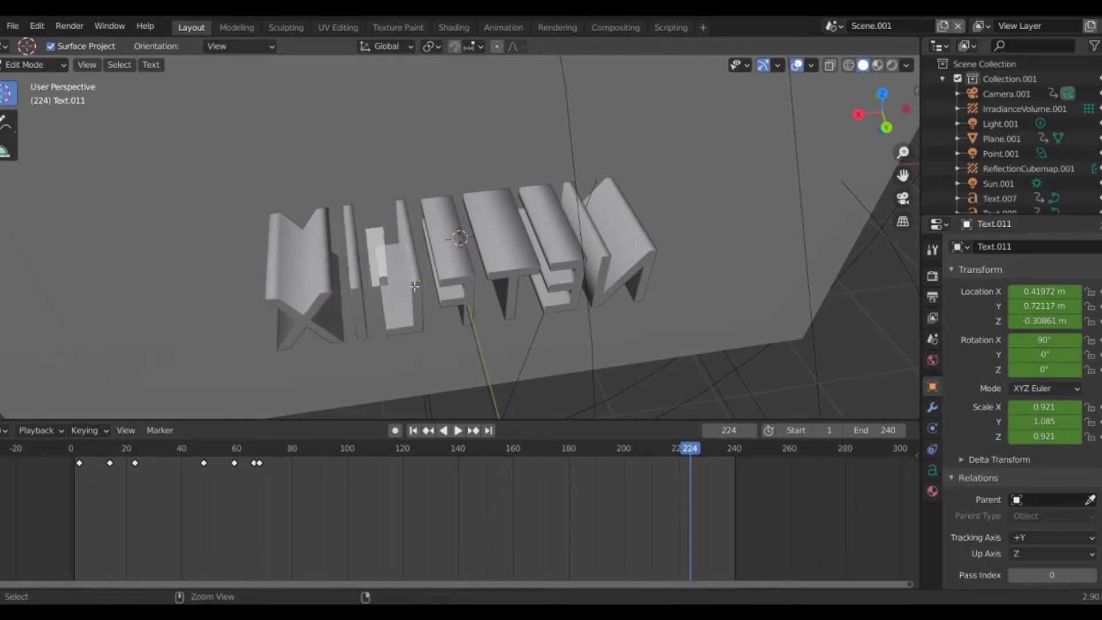
key(Tab)
- Examine the backdrop plane behind the lettering, the reflection cubemap and the irradiance volume around it
middle_drag(415, 286, 646, 183)
scroll(360, 232, up, 2)
scroll(398, 241, down, 6)
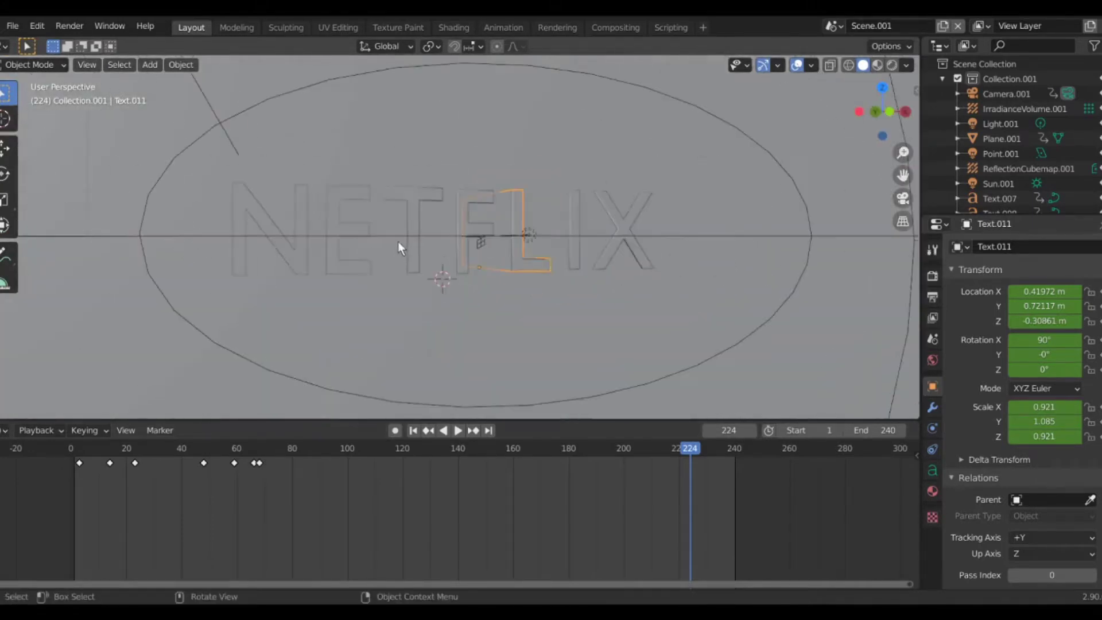
click(479, 134)
middle_drag(479, 134, 562, 187)
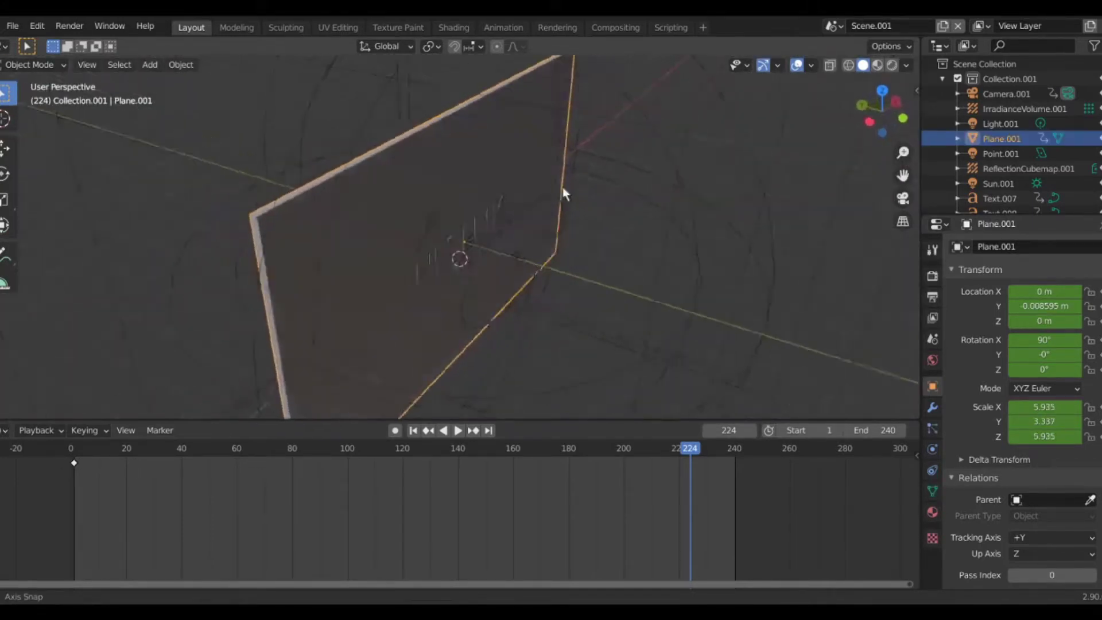
key(shift+a)
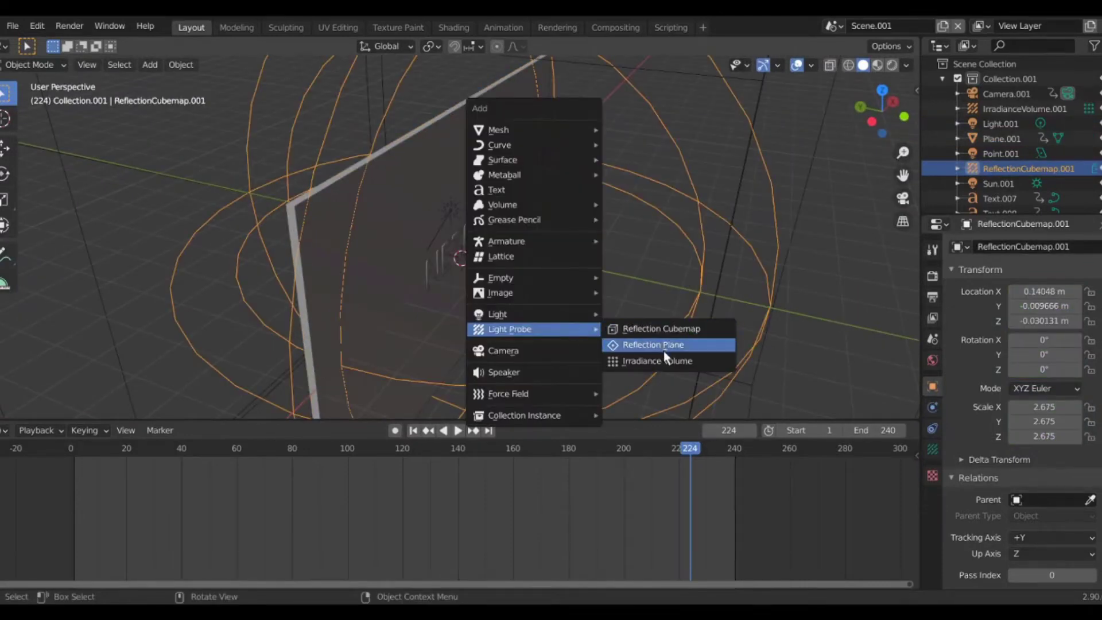
scroll(663, 247, down, 4)
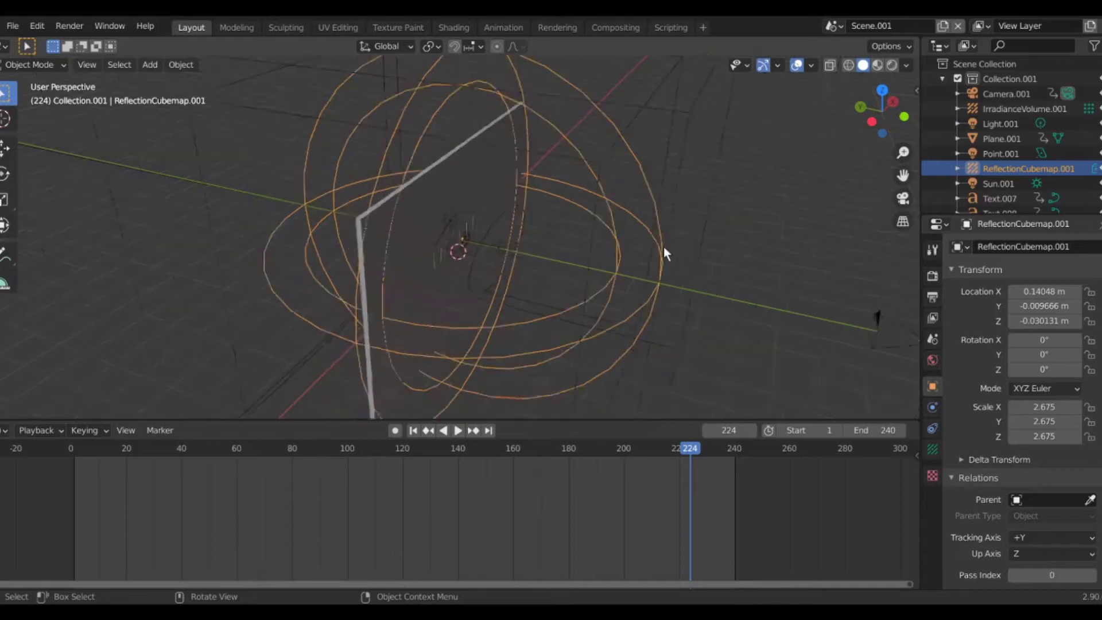
click(675, 178)
click(674, 177)
middle_drag(674, 177, 575, 148)
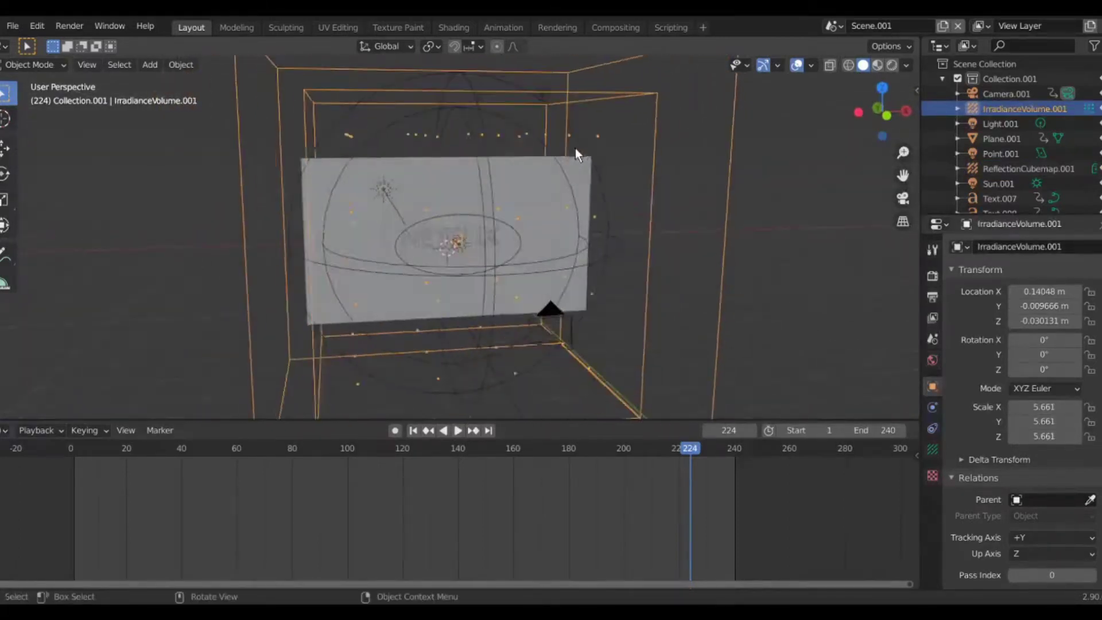
- Select the Point.001 light in front of the lettering and inspect the scene in rendered shading
scroll(535, 201, up, 5)
click(260, 109)
middle_drag(260, 109, 329, 154)
middle_drag(395, 270, 550, 274)
click(551, 265)
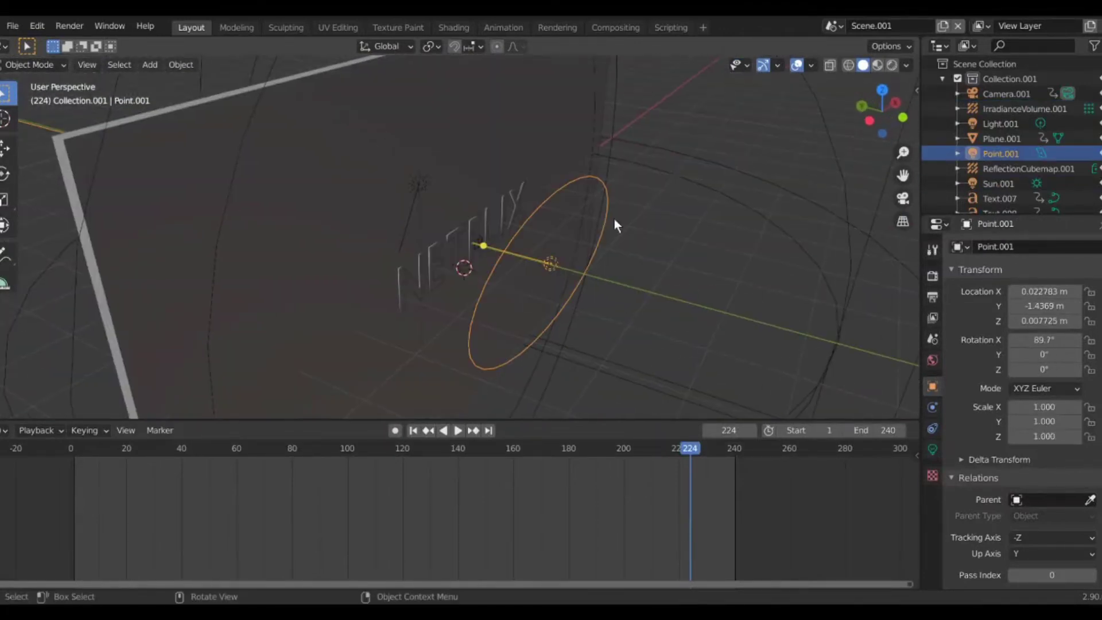
middle_drag(609, 287, 712, 267)
middle_drag(163, 308, 829, 322)
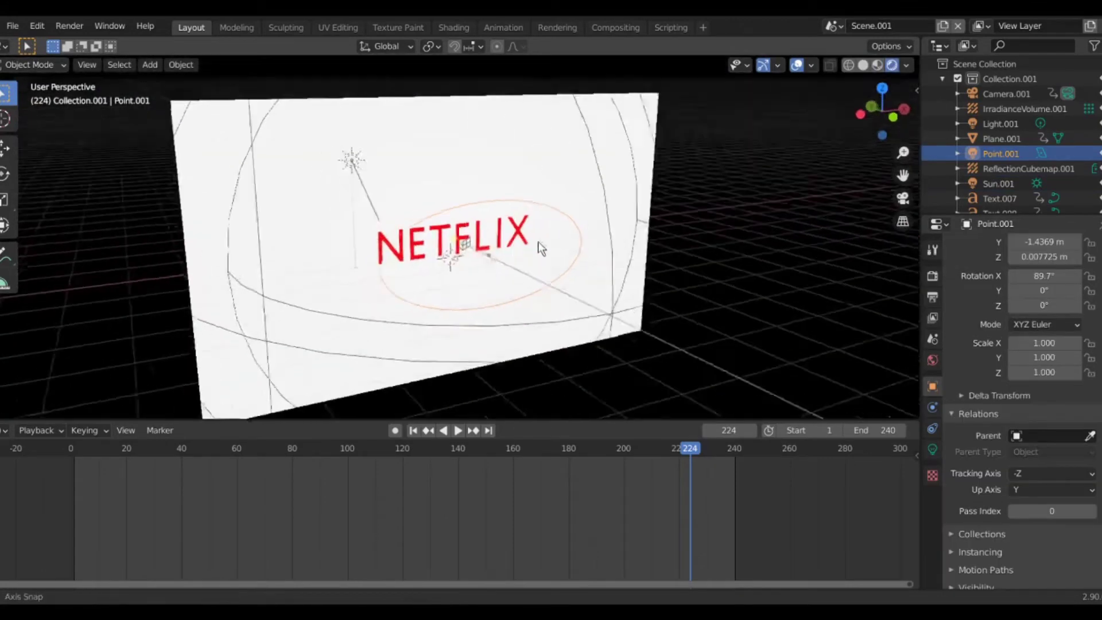
middle_drag(541, 248, 372, 329)
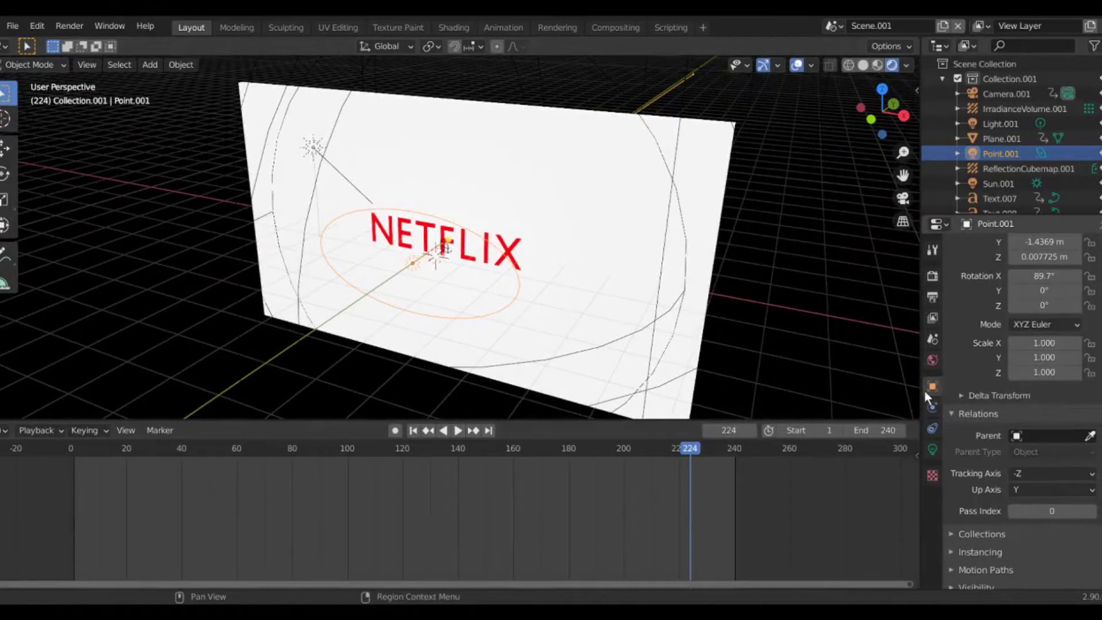
- Check the world background settings and play the lettering animation from near its first frames
click(932, 360)
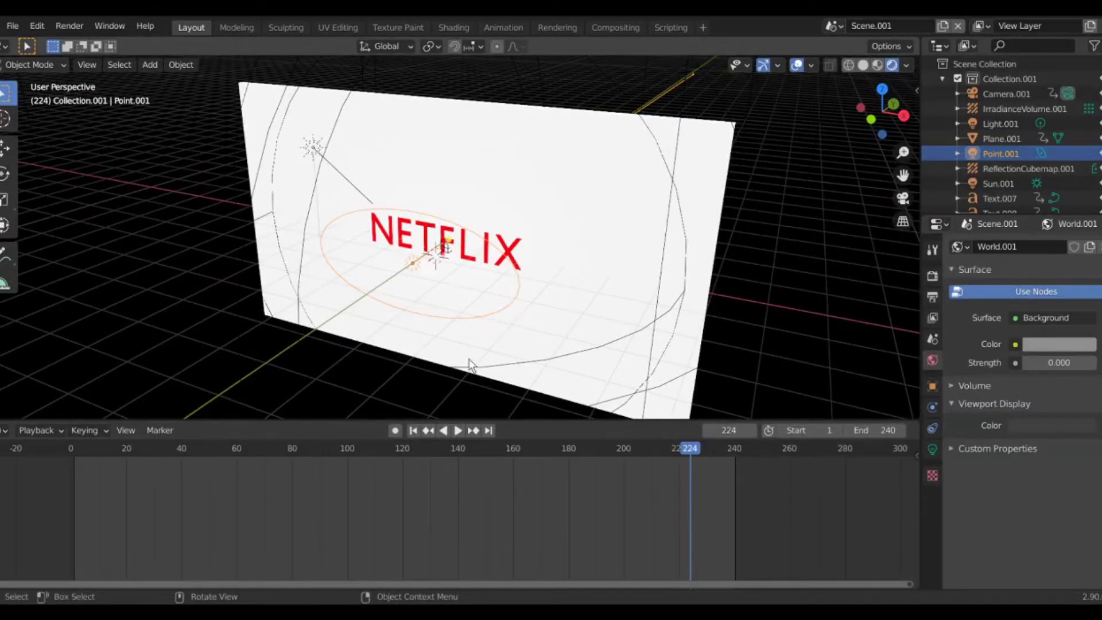
click(86, 463)
key(space)
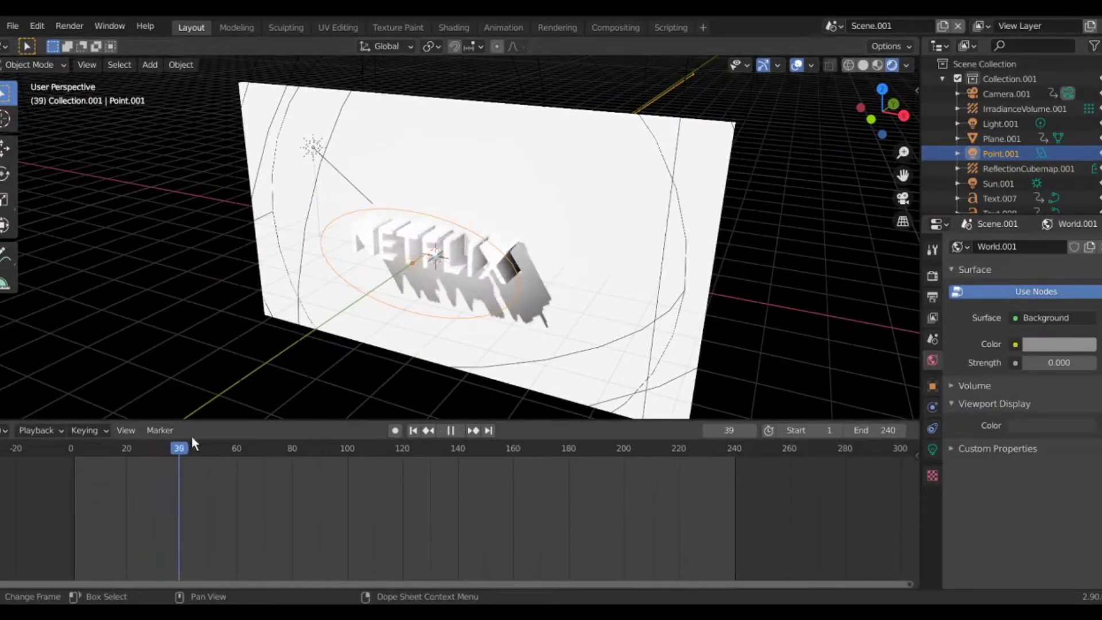
key(space)
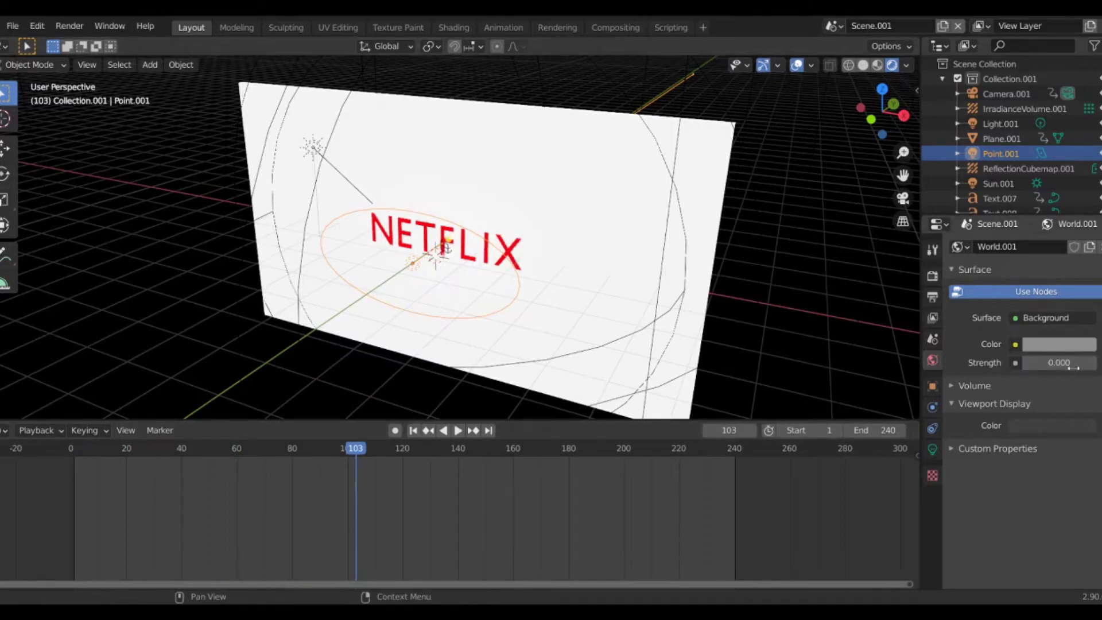
- Inspect the sun light and Point.001 light in turn, and move to frame 4 in solid shading
middle_drag(519, 280, 592, 280)
click(320, 172)
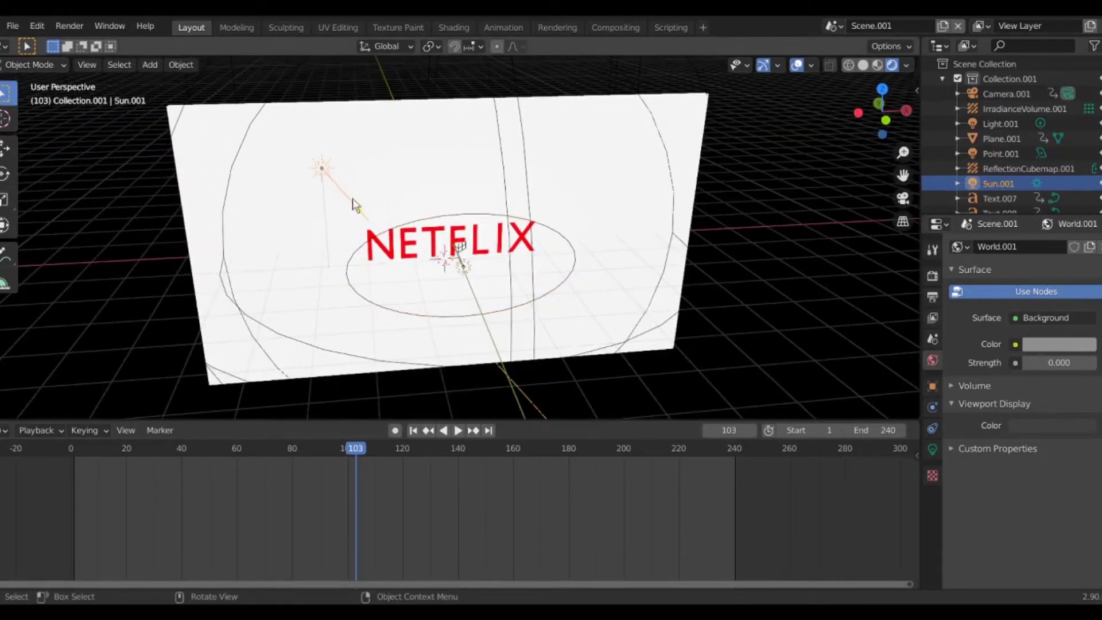
middle_drag(500, 304, 92, 447)
click(521, 254)
click(82, 448)
- Add a text object, place it beside the backdrop plane and rotate it 90° about the X axis
key(shift+a)
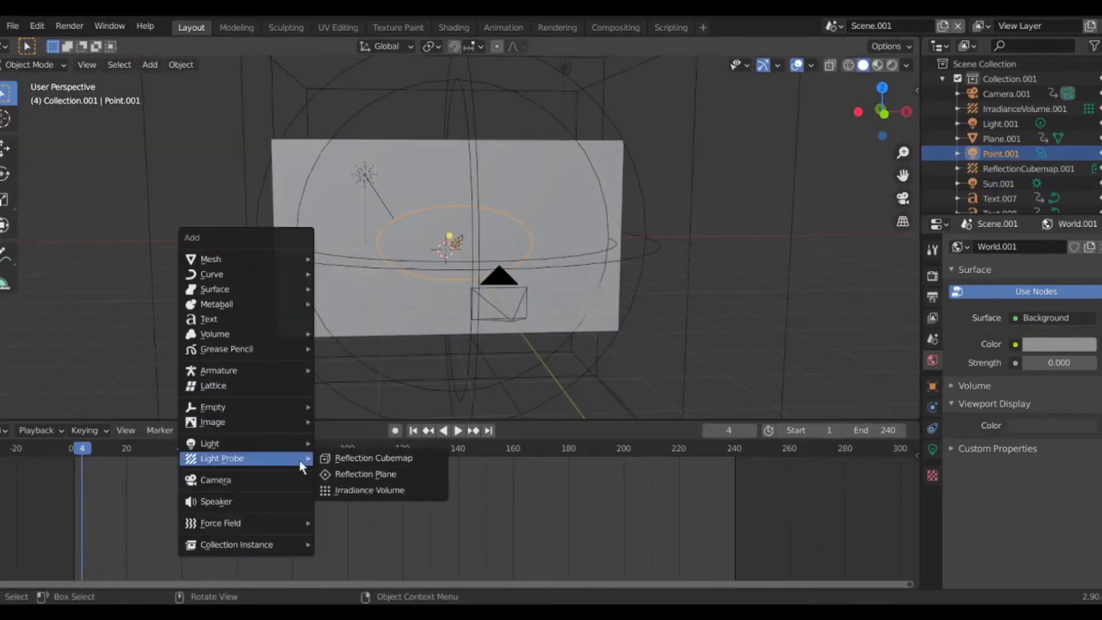
mouse_move(295, 457)
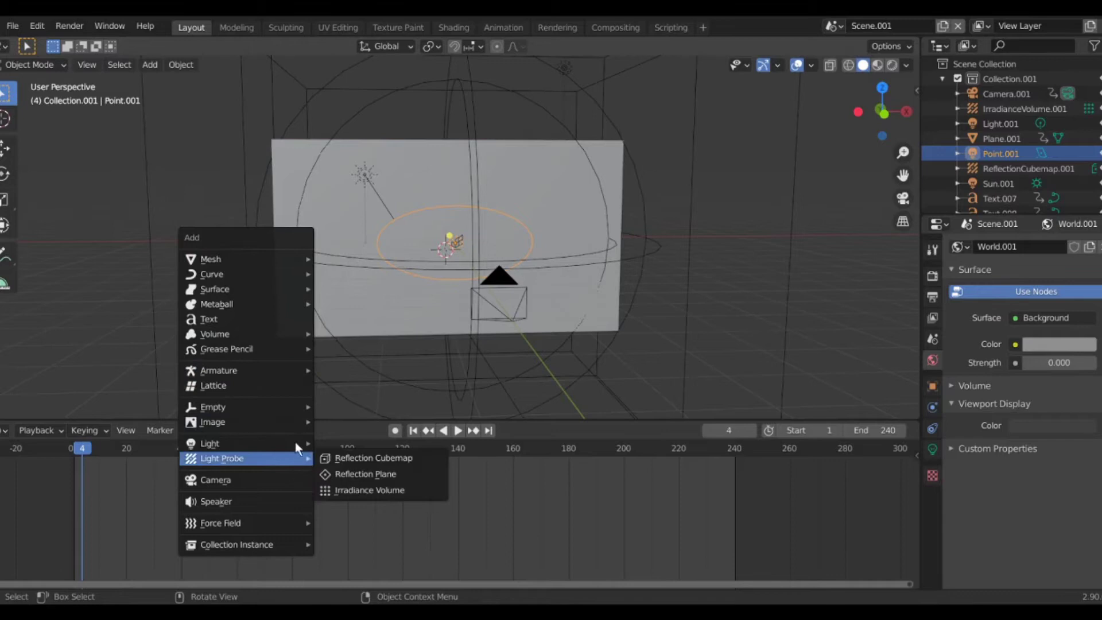
click(284, 322)
key(r)
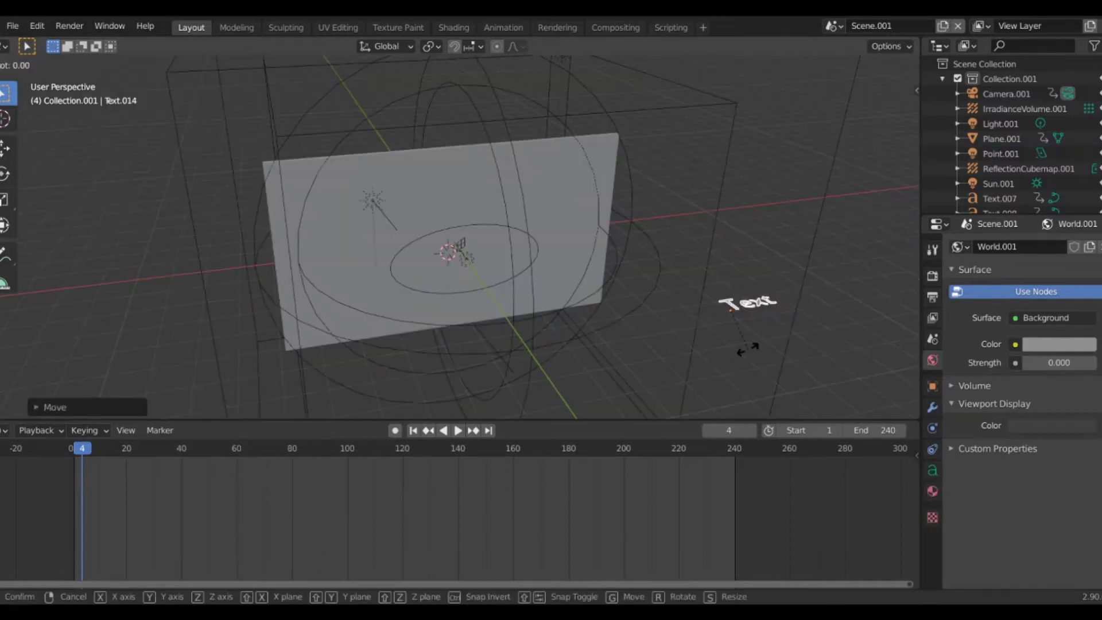
text(x)
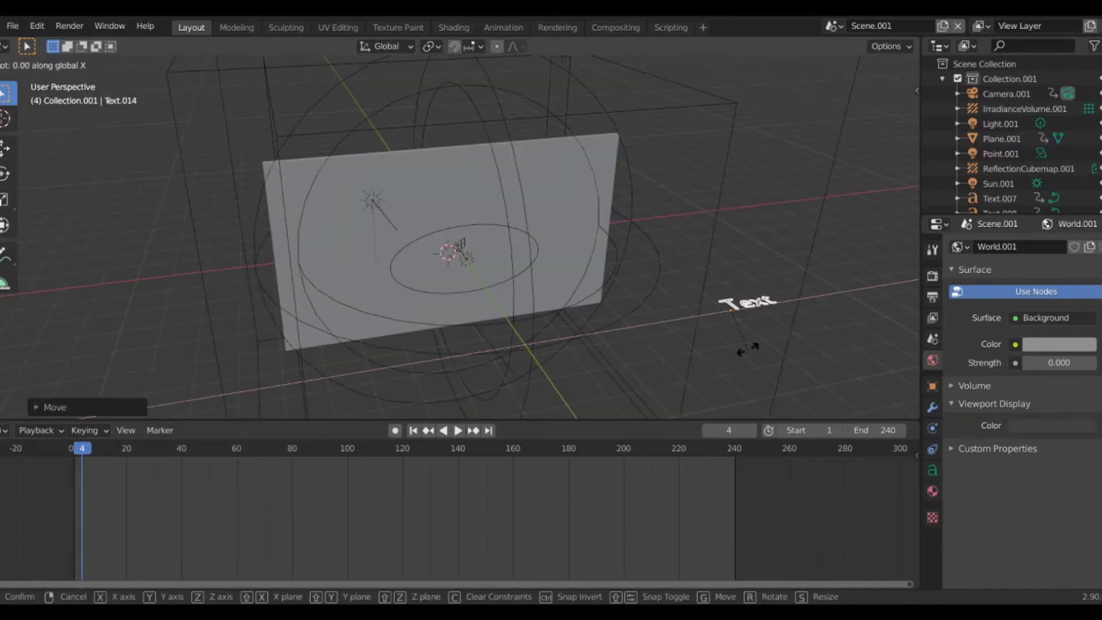
text(90)
key(Return)
- Replace the new text object's content with the single letter N
middle_drag(663, 319, 609, 289)
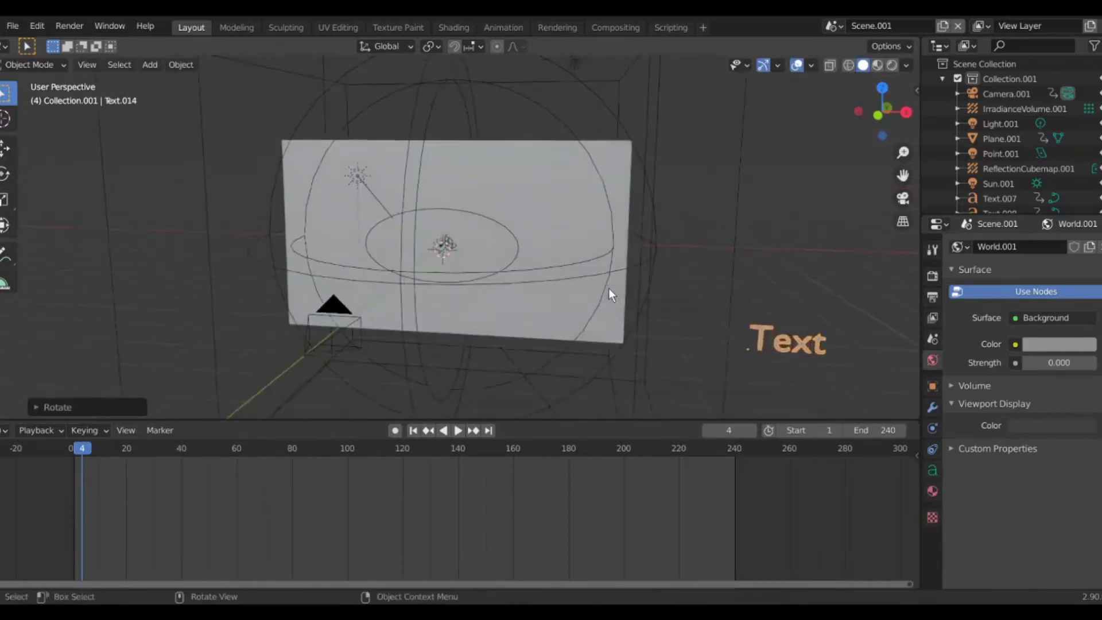
key(KP_Decimal)
key(Tab)
key(BackSpace)
key(BackSpace)
key(BackSpace)
key(BackSpace)
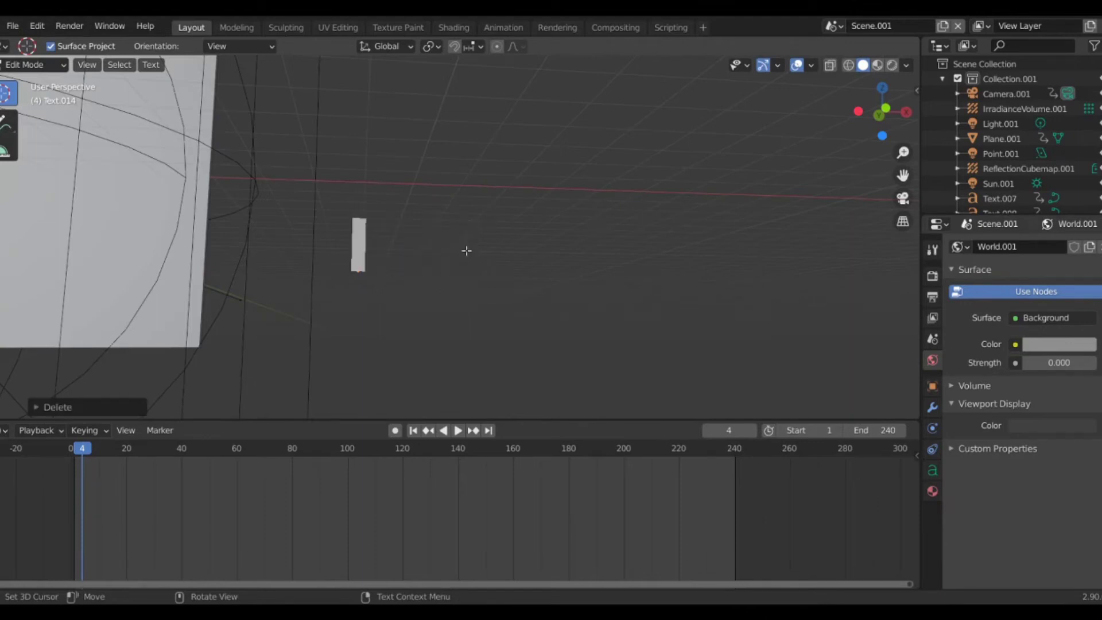
text(N)
- Duplicate the N text object along the row to make seven separate letters
scroll(352, 279, down, 5)
scroll(235, 225, up, 4)
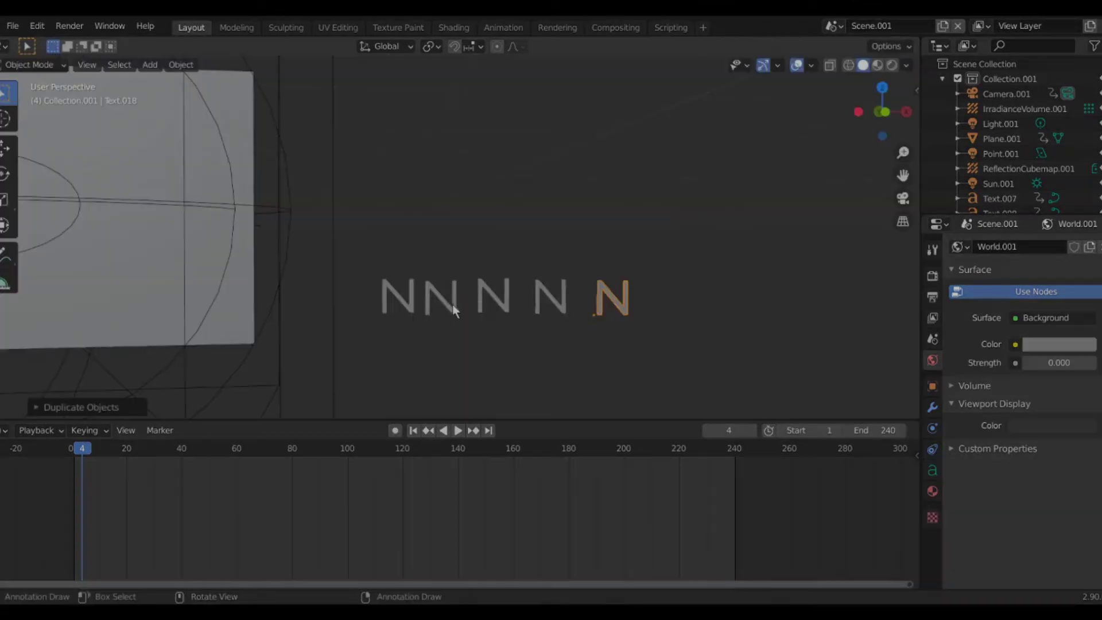
key(shift+d)
click(722, 303)
key(shift+d)
click(809, 301)
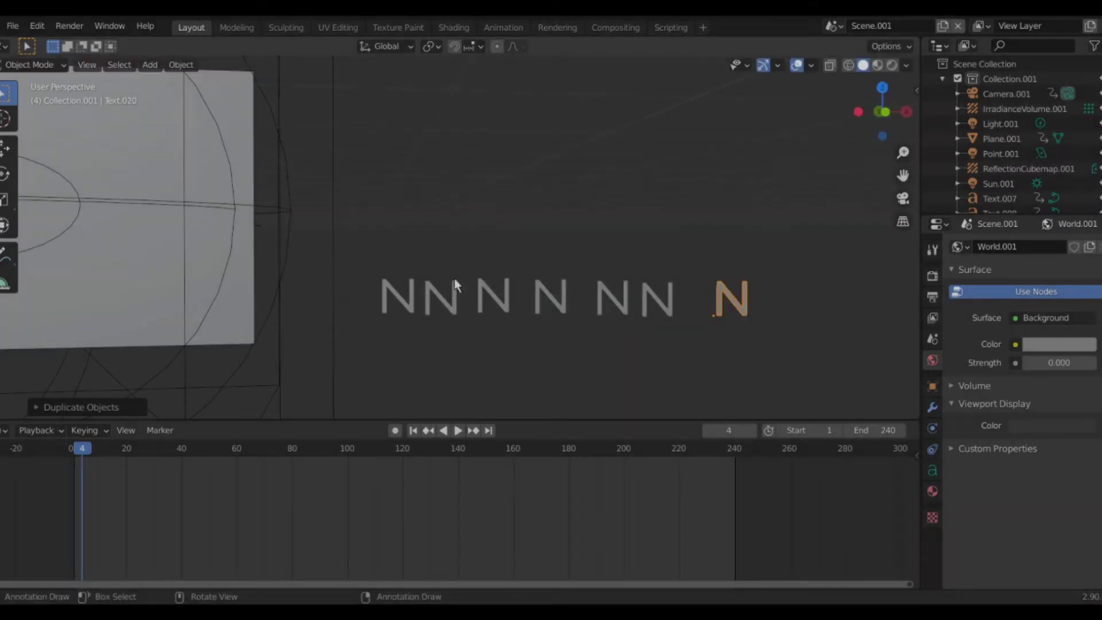
- Select the duplicated N letters one after another to check that each is a separate object
click(463, 304)
click(508, 296)
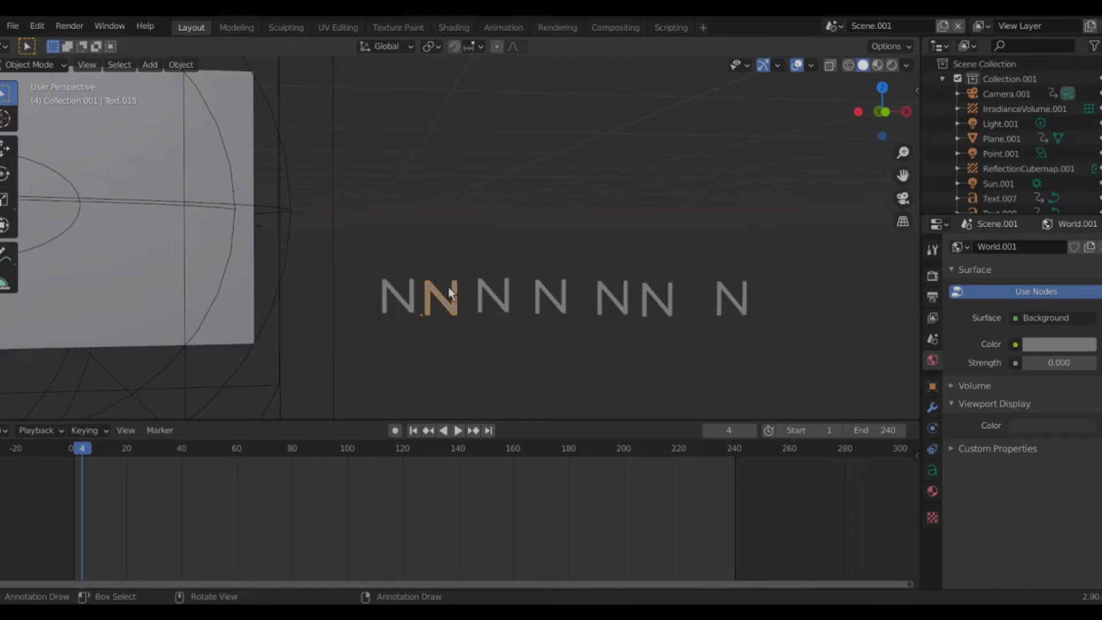
click(499, 292)
click(552, 302)
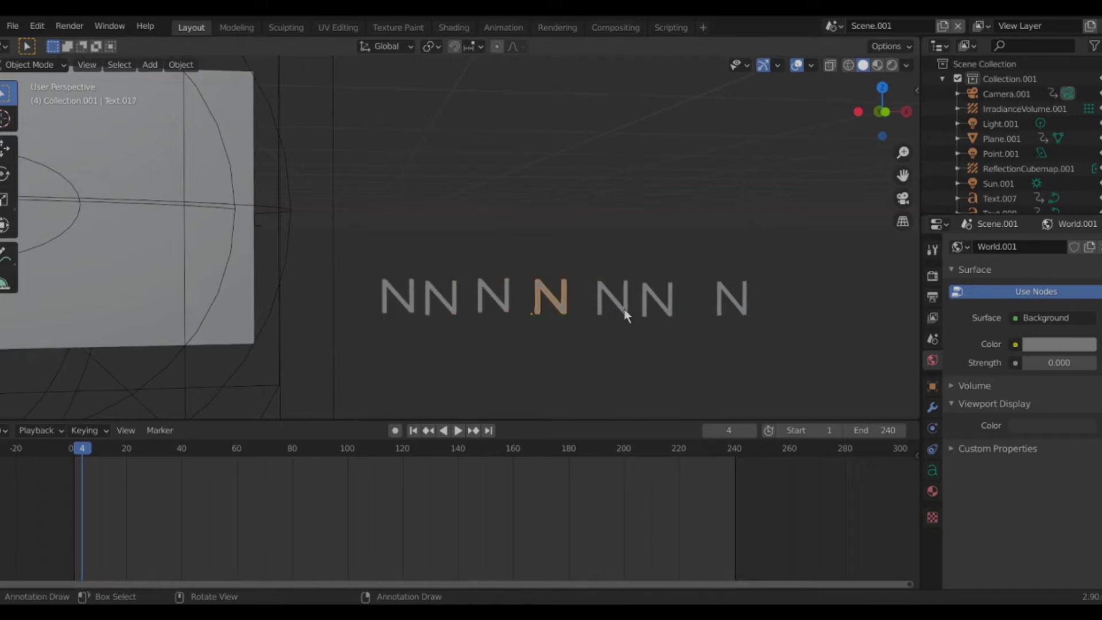
click(623, 307)
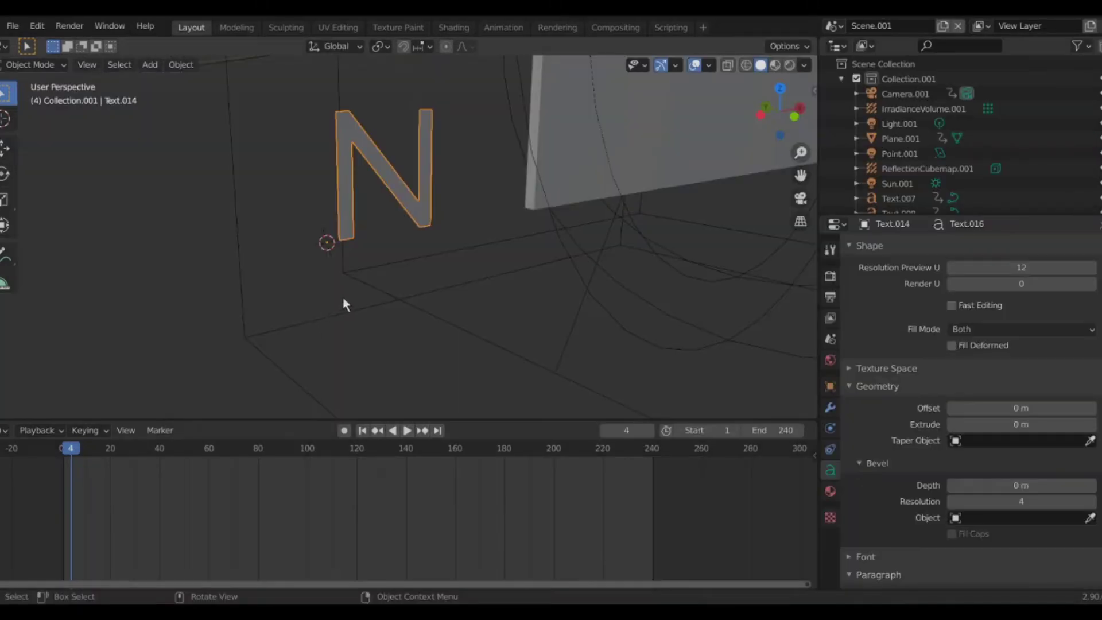
- Set the first N letter's geometry offset to 0.01 m and its extrusion to 0.8 m
mouse_move(344, 299)
middle_down()
mouse_move(363, 284)
mouse_move(381, 292)
mouse_move(337, 295)
middle_up()
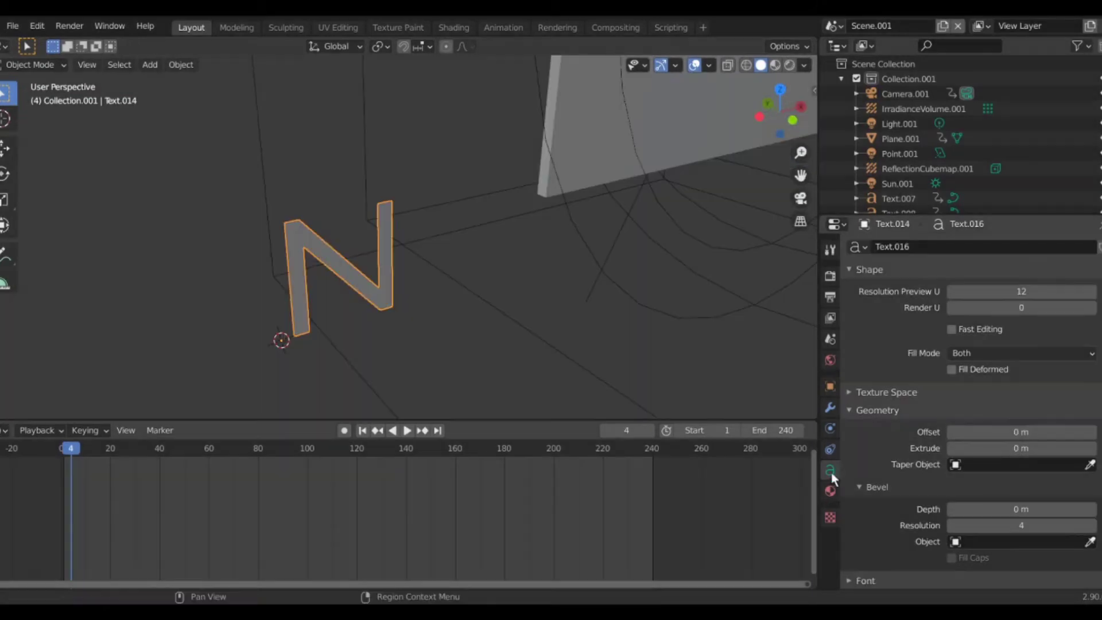
click(1010, 430)
text(.0)
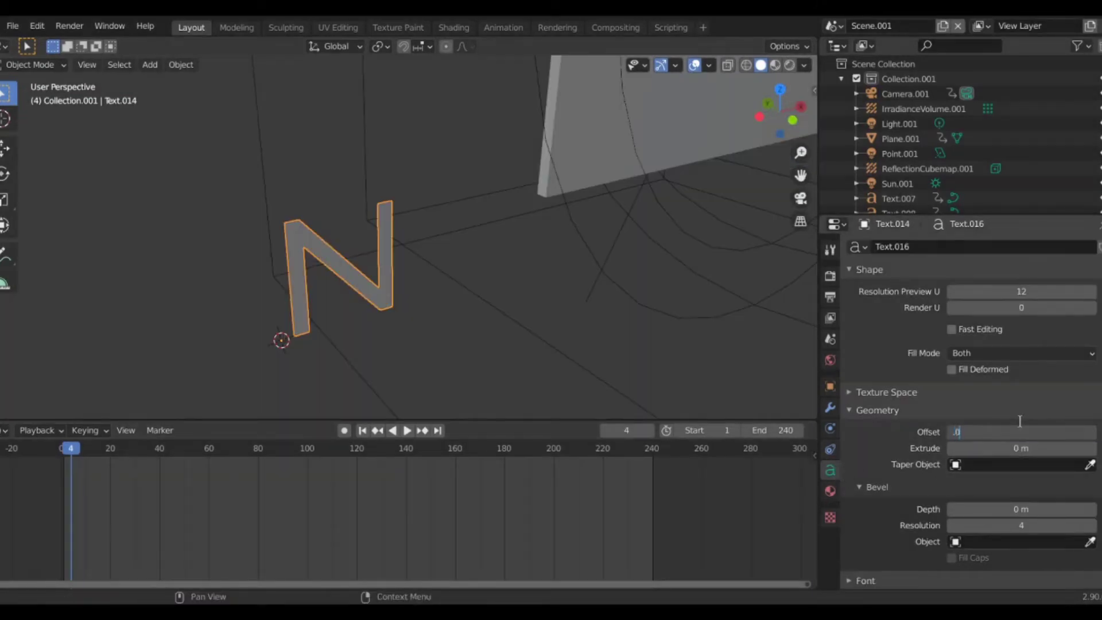
text(5)
key(Return)
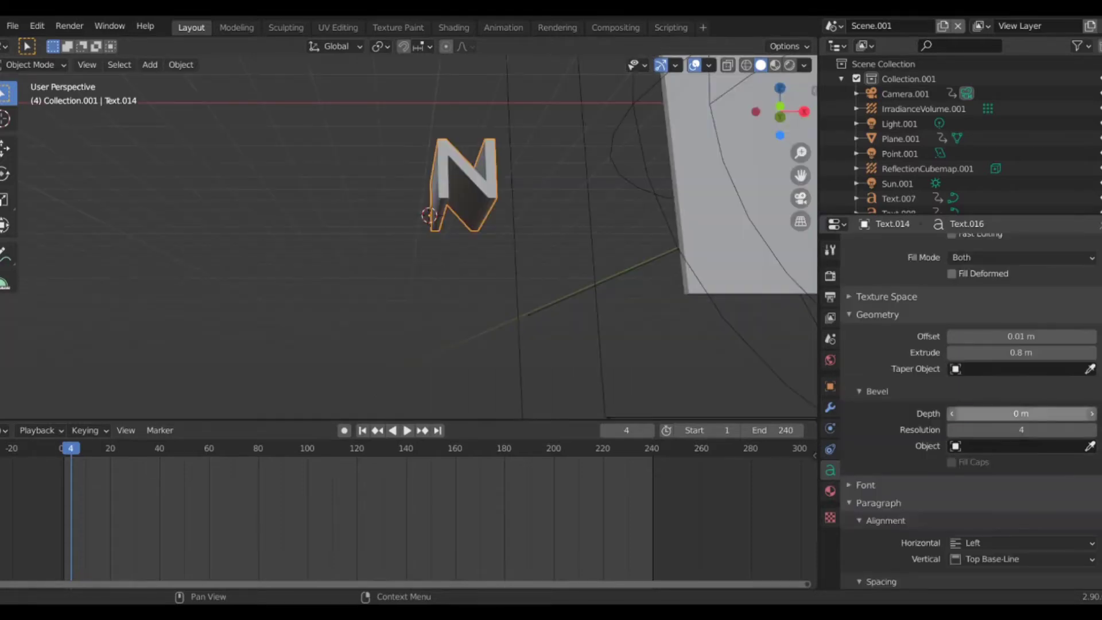
- Give the extruded N letter a bevel depth of 0.01 m and check its edges
click(1010, 414)
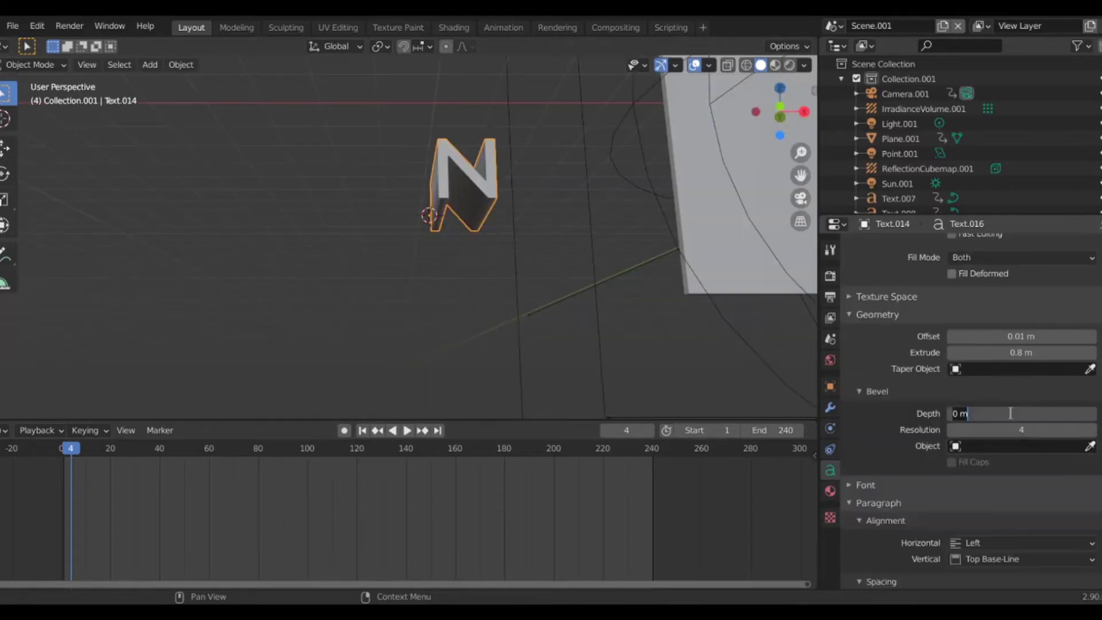
text(.01)
key(Return)
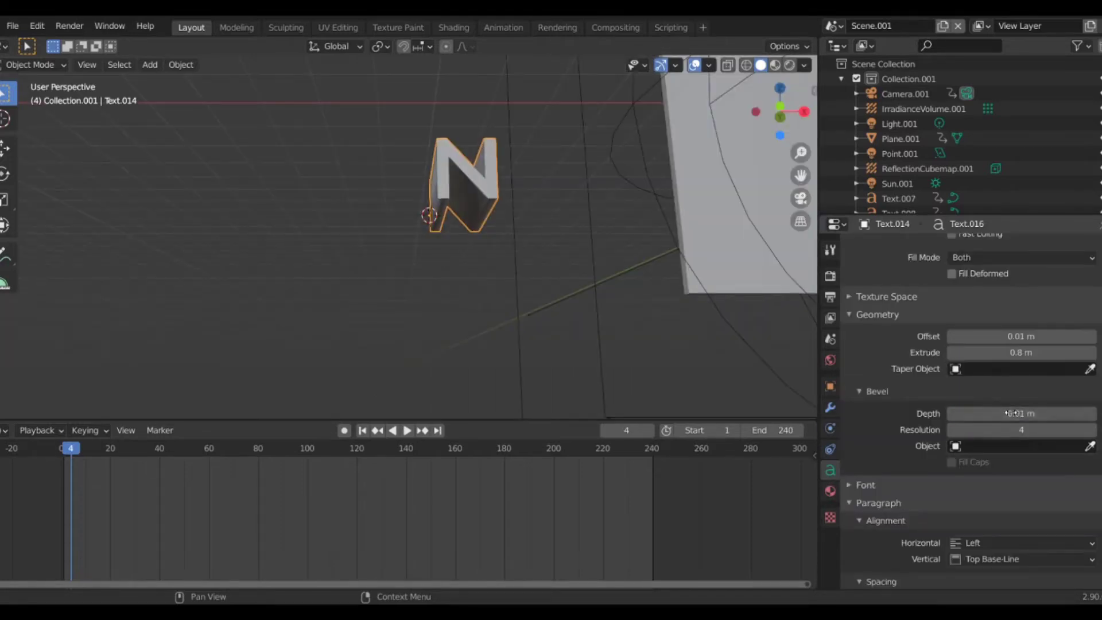
scroll(421, 136, up, 6)
scroll(462, 181, up, 4)
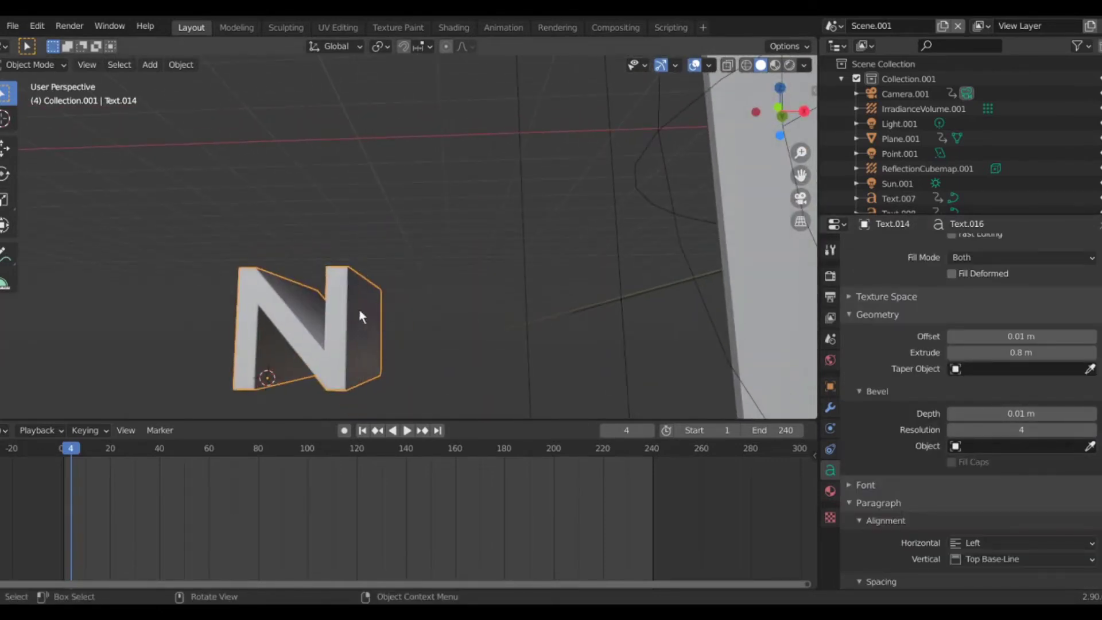
middle_drag(360, 308, 367, 140)
scroll(411, 281, down, 4)
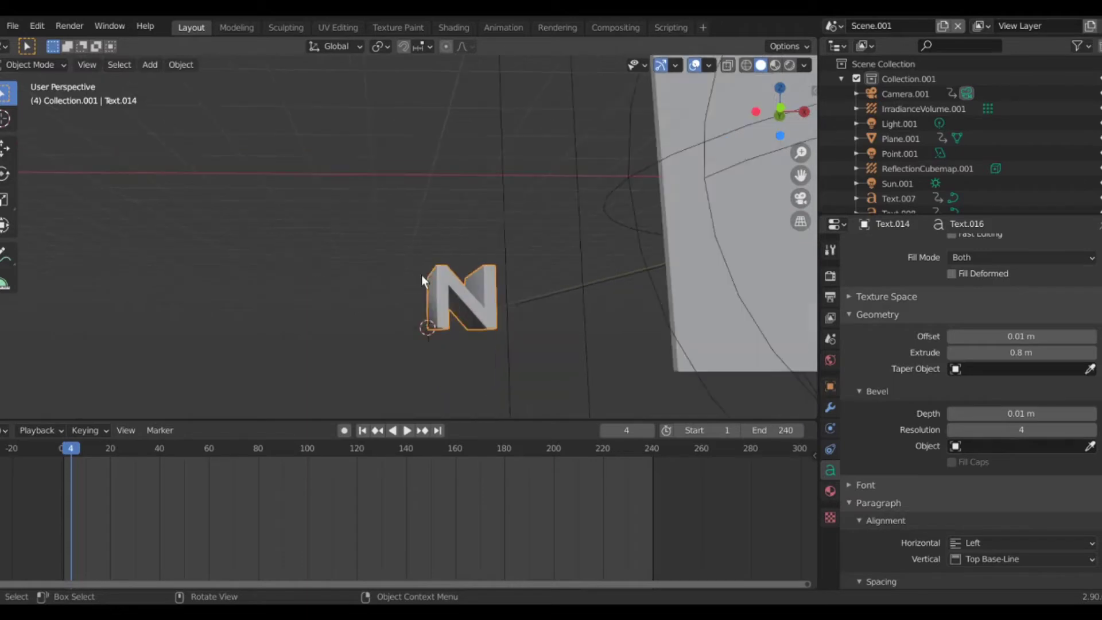
- Examine the letter T's keyframed motion by scrubbing between about frames 3 and 23 from several angles
middle_drag(422, 275, 525, 285)
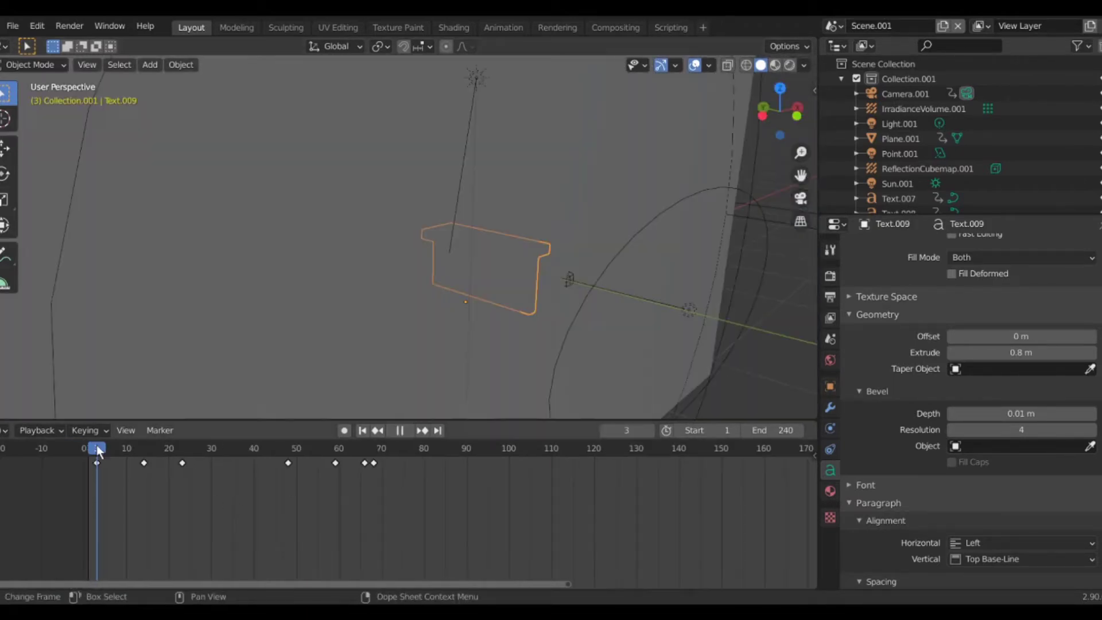
middle_drag(607, 271, 497, 355)
middle_drag(546, 282, 435, 219)
drag(105, 455, 184, 455)
middle_drag(436, 367, 601, 271)
middle_drag(590, 314, 467, 307)
click(101, 454)
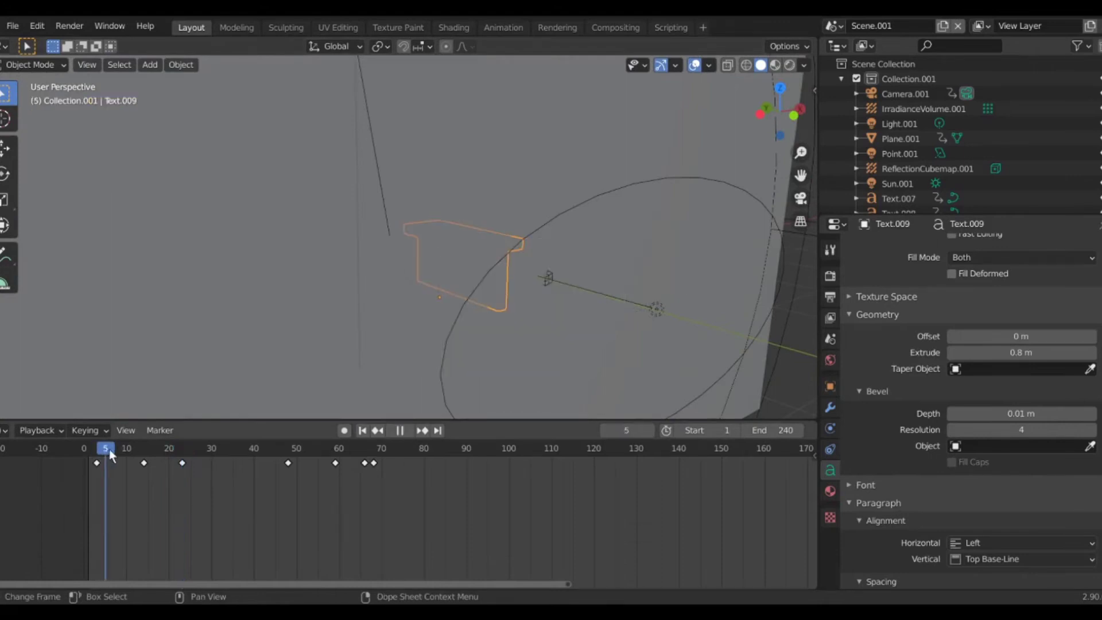
- Examine the letters' keyframed motion from the top view by scrubbing from about frame 5 through frames 14, 48 and 59
drag(109, 449, 144, 463)
middle_drag(367, 299, 346, 358)
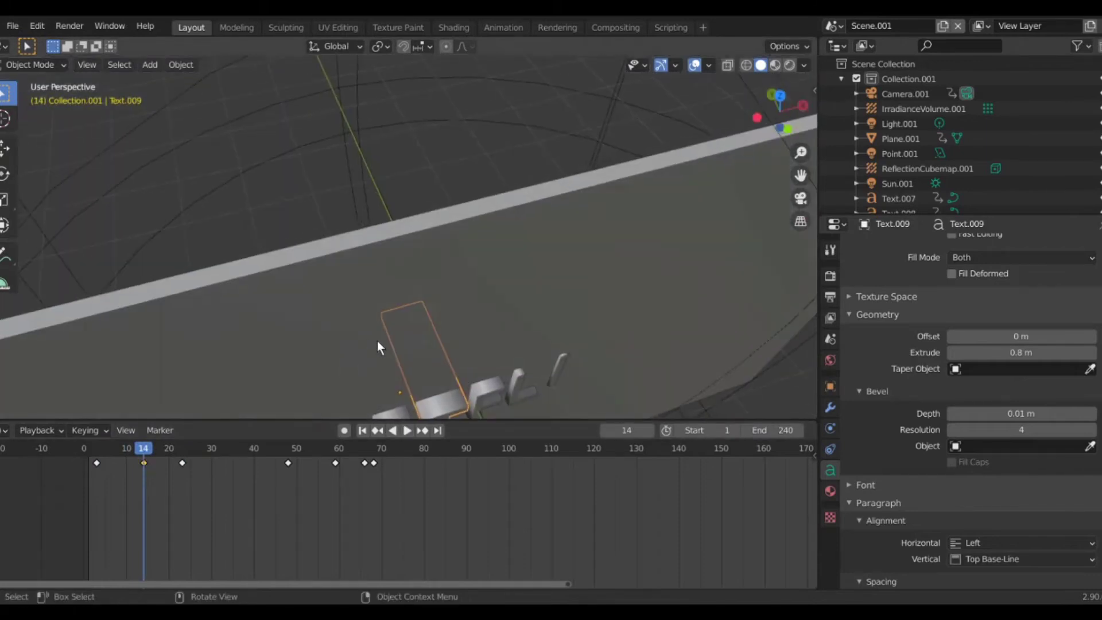
key(KP_7)
shift+middle_drag(382, 367, 370, 234)
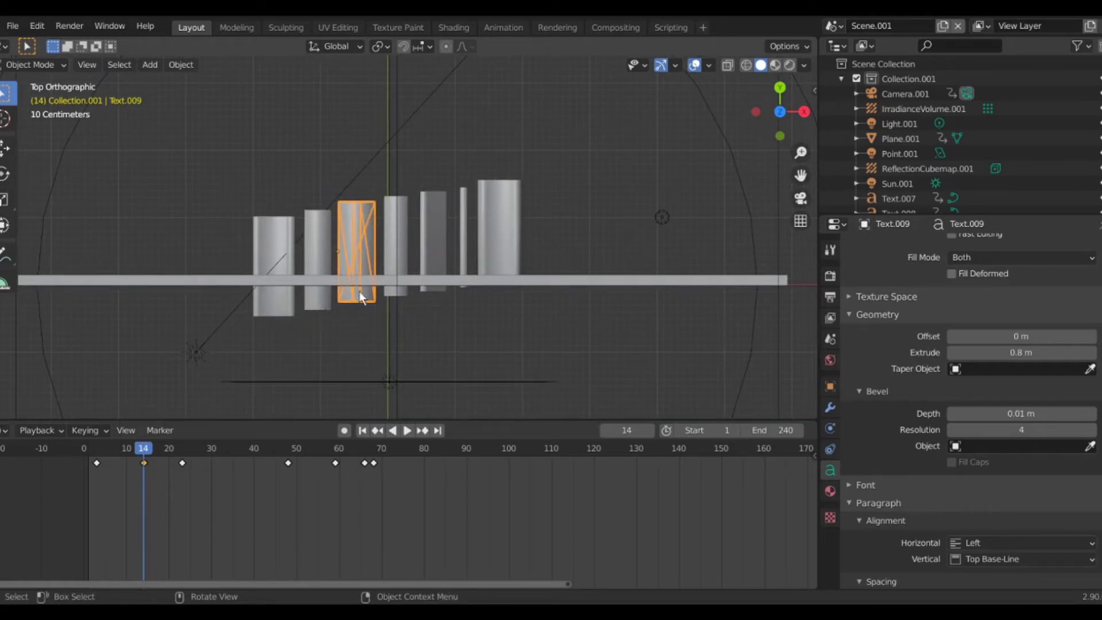
drag(92, 451, 260, 462)
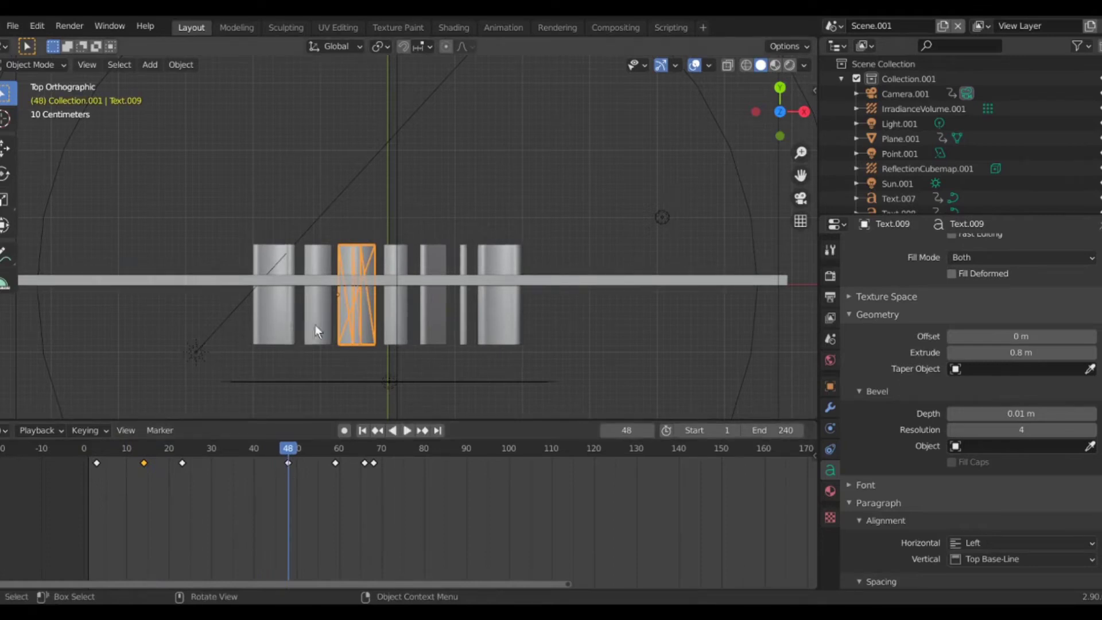
key(space)
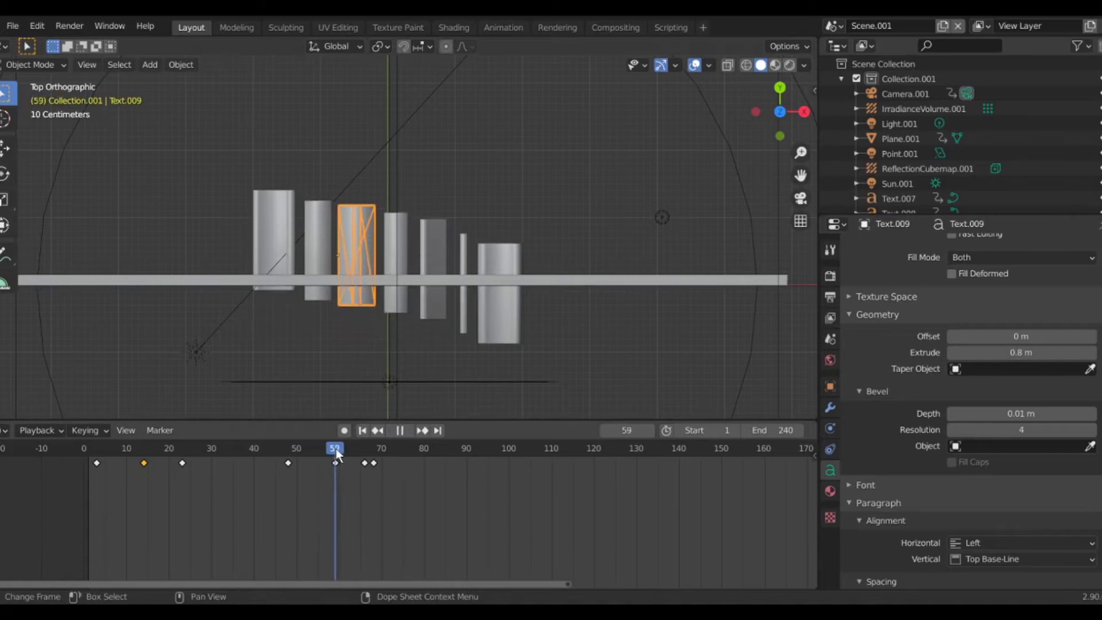
key(space)
- Play the letter animation from frame 2 to about frame 81 in an angled perspective view
middle_drag(379, 322, 384, 222)
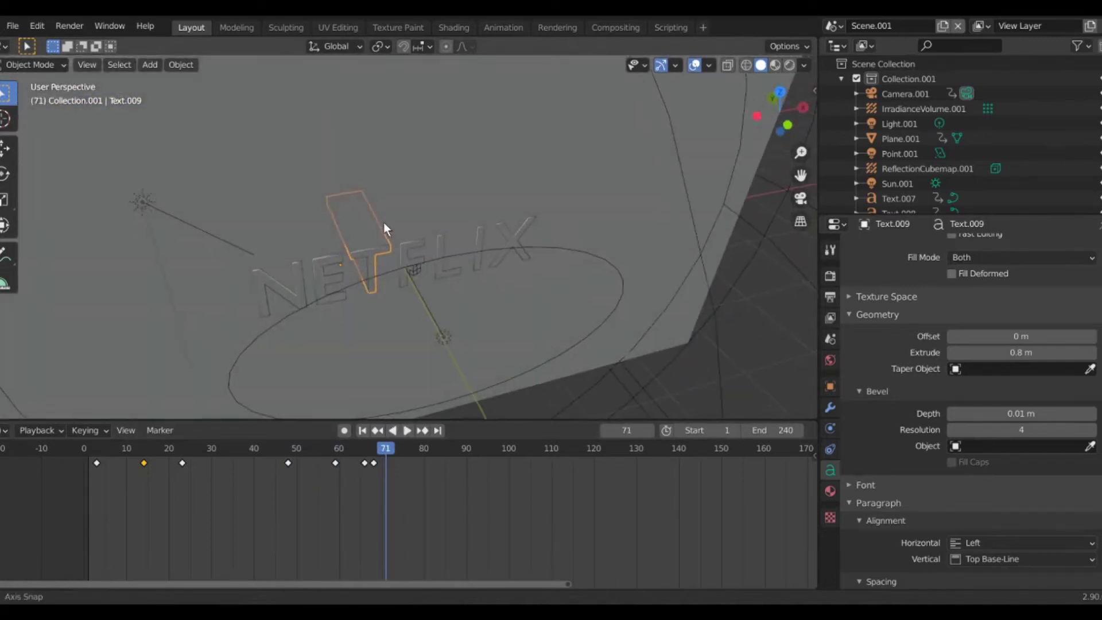
click(92, 460)
key(space)
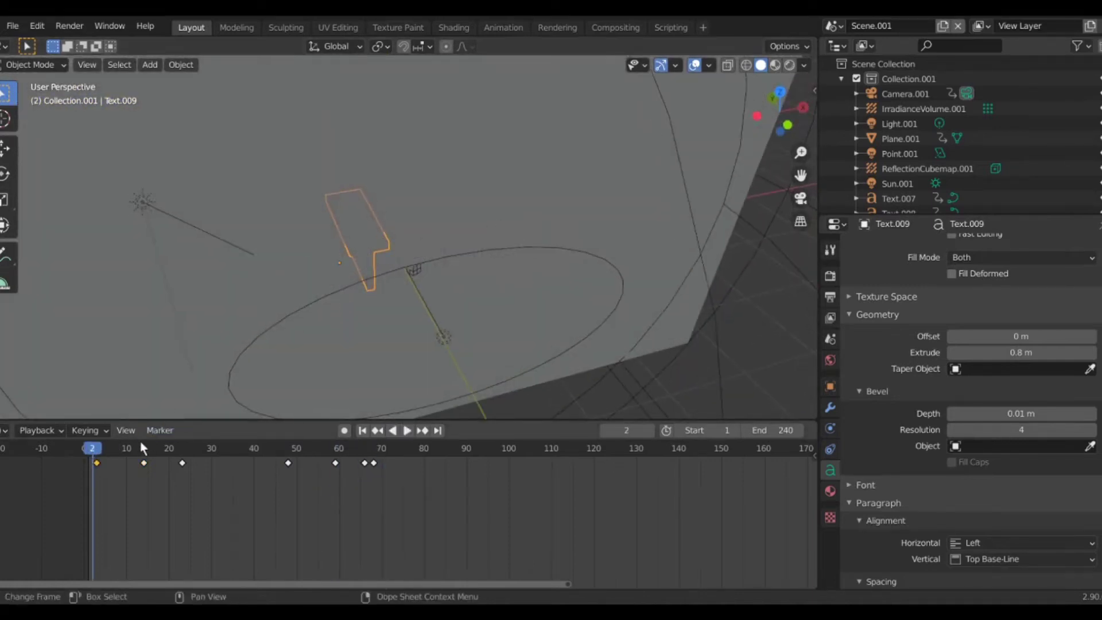
key(space)
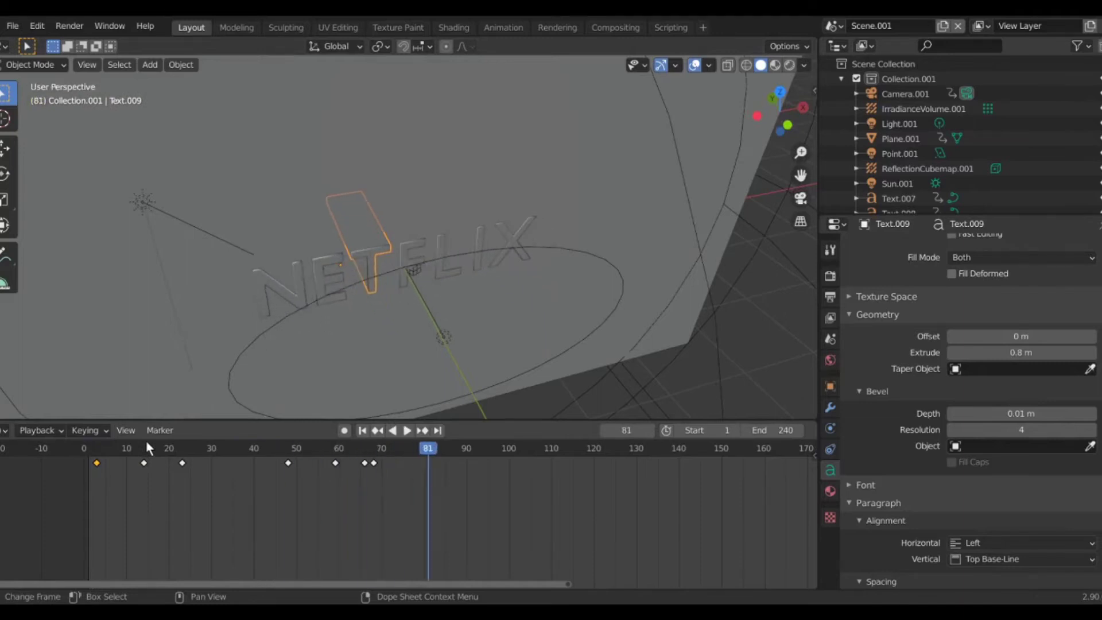
middle_drag(116, 388, 144, 321)
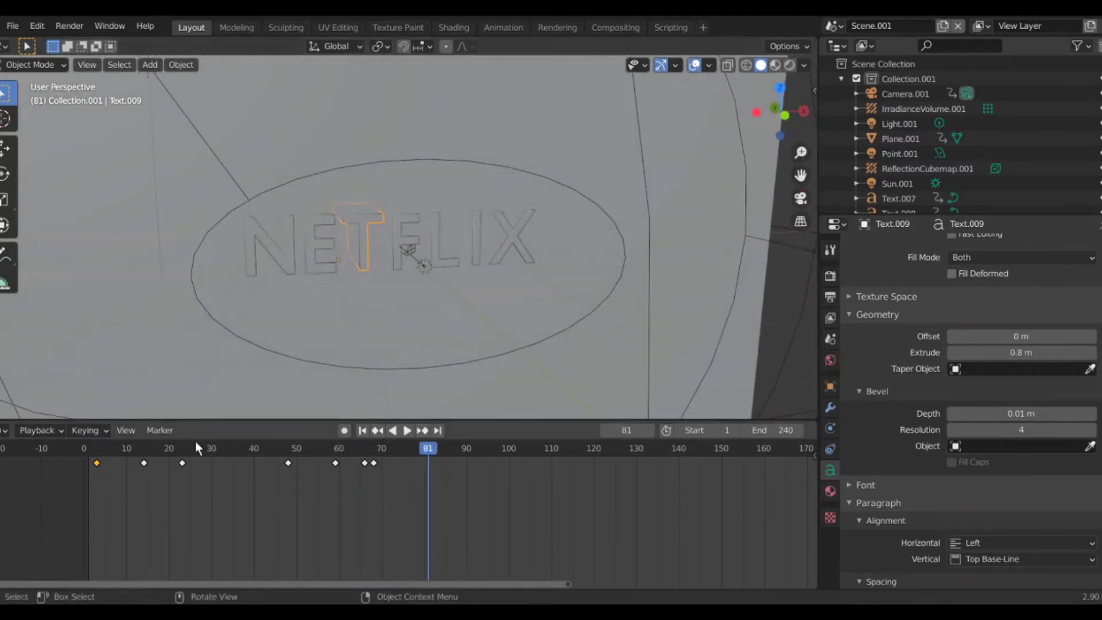
- Compare the letters' depth positions from the top view by scrubbing repeatedly between frames 48 and 59
click(292, 448)
middle_drag(305, 411, 297, 103)
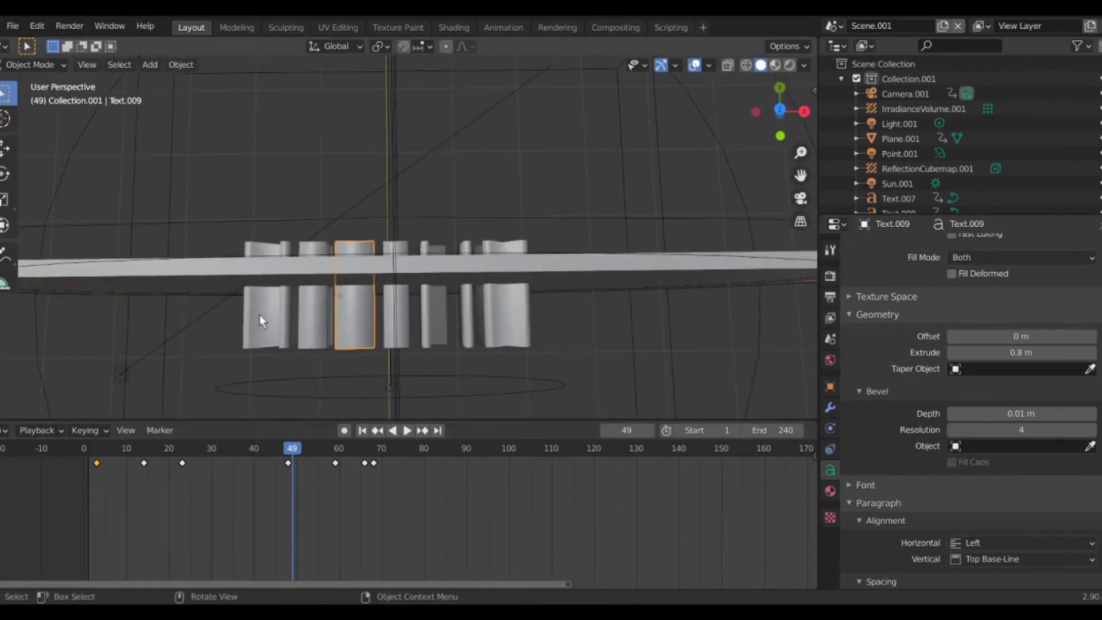
key(KP_7)
drag(305, 459, 286, 457)
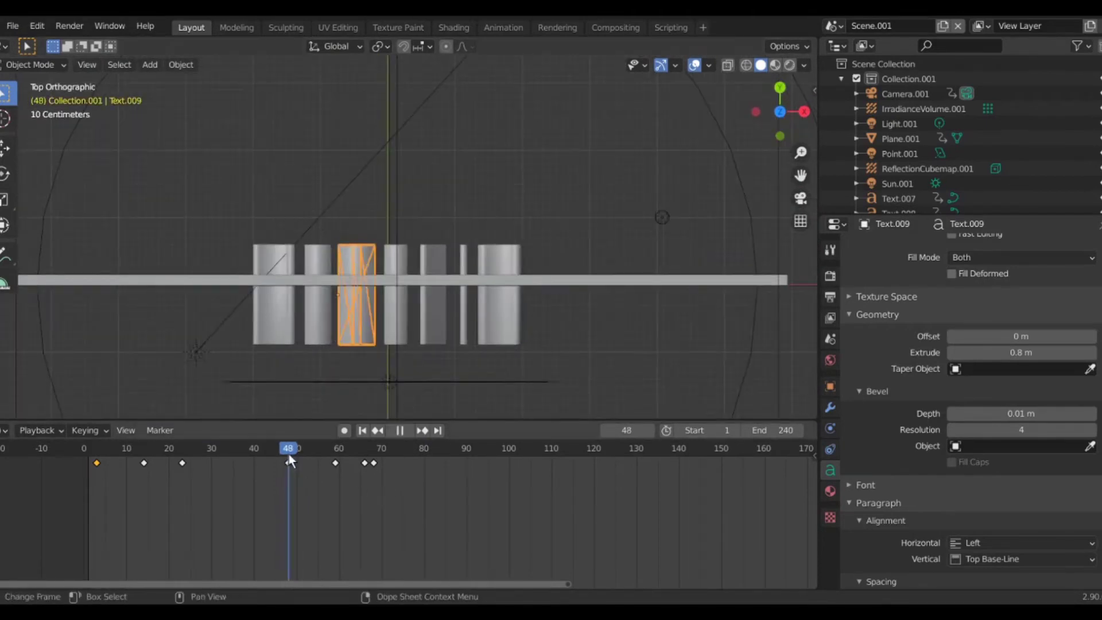
drag(289, 454, 339, 469)
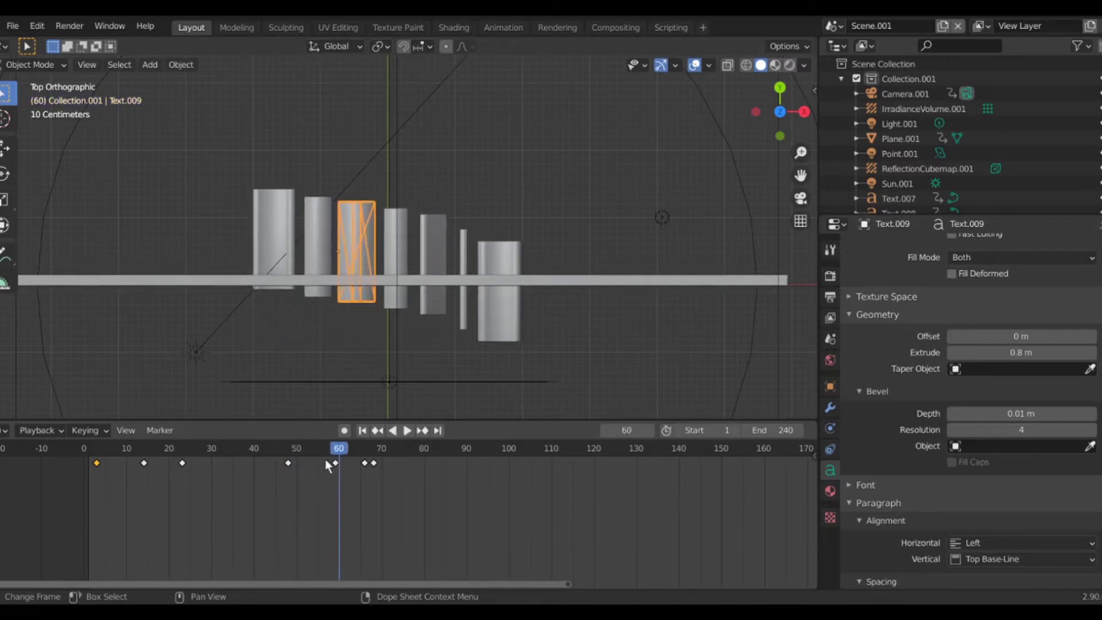
click(289, 455)
key(space)
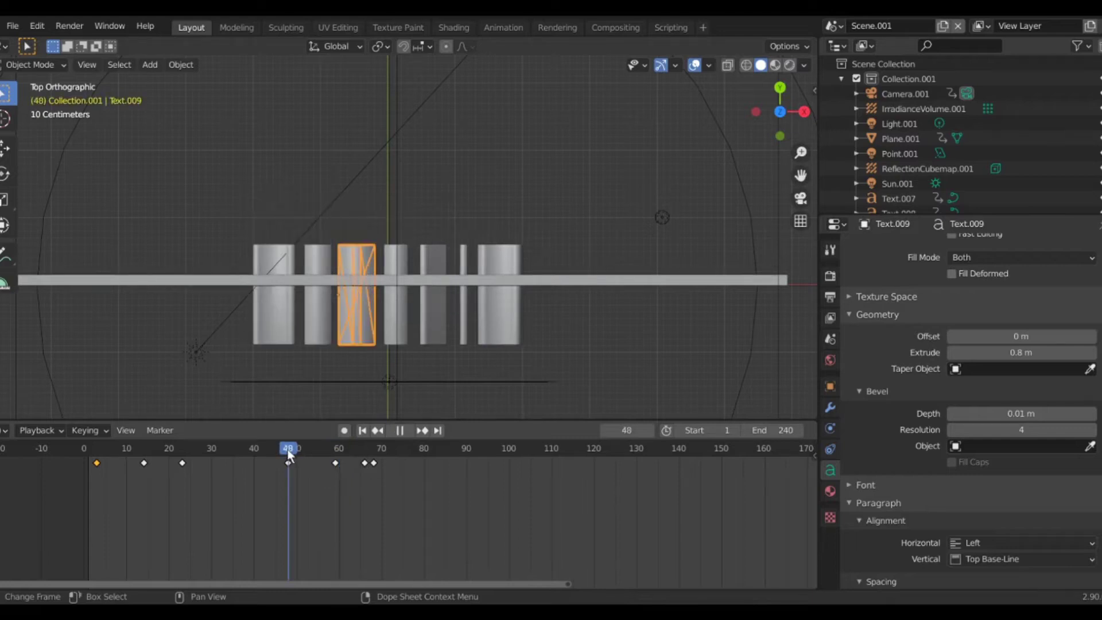
drag(288, 455, 337, 460)
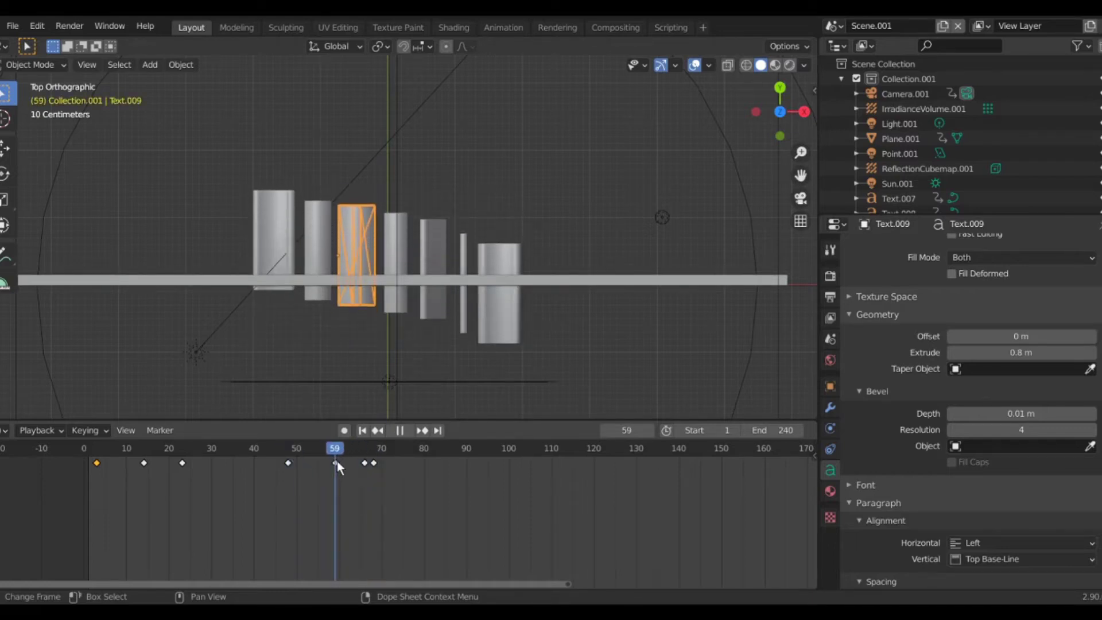
key(space)
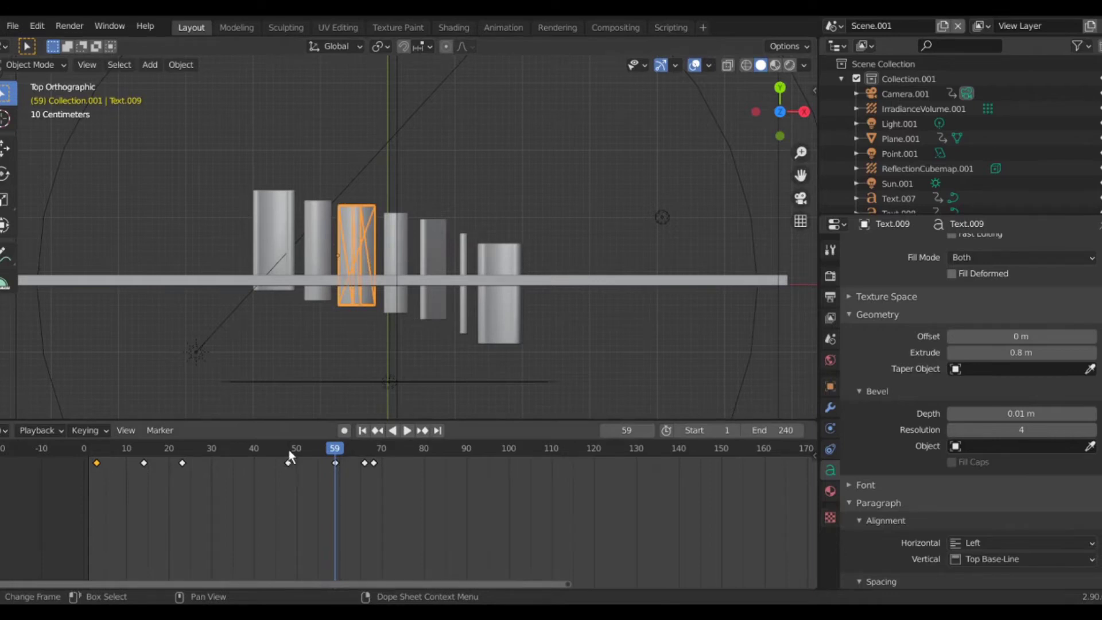
- Go to frame 33, set the viewport to rendered shading and look through the camera
mouse_move(289, 450)
mouse_down()
mouse_move(388, 459)
mouse_move(224, 436)
mouse_up()
middle_drag(264, 281, 267, 227)
key(z)
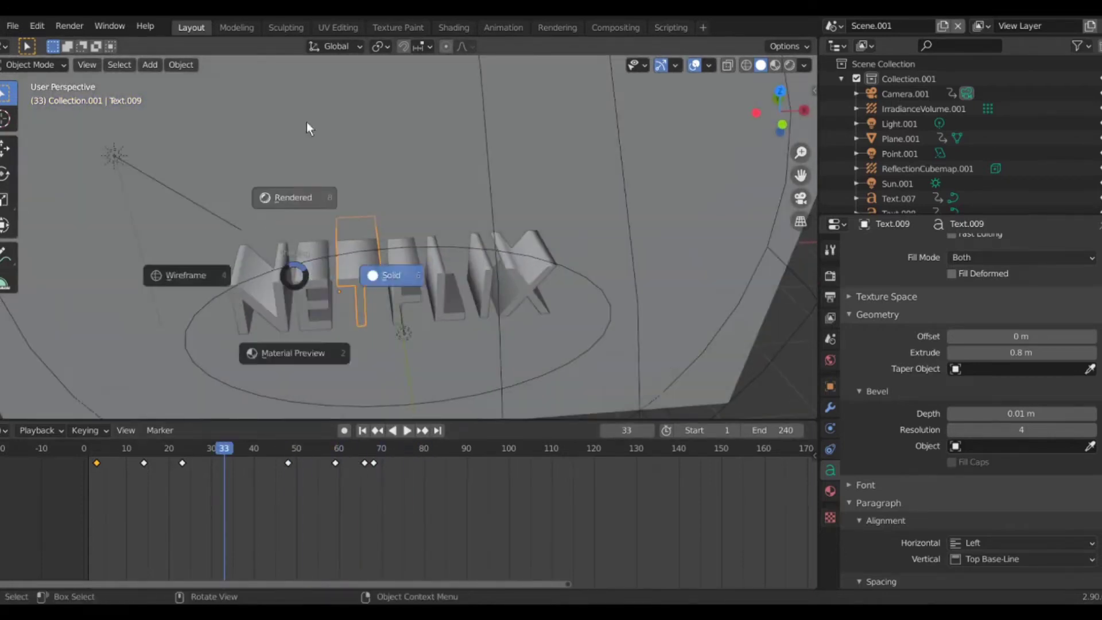
click(307, 121)
key(KP_0)
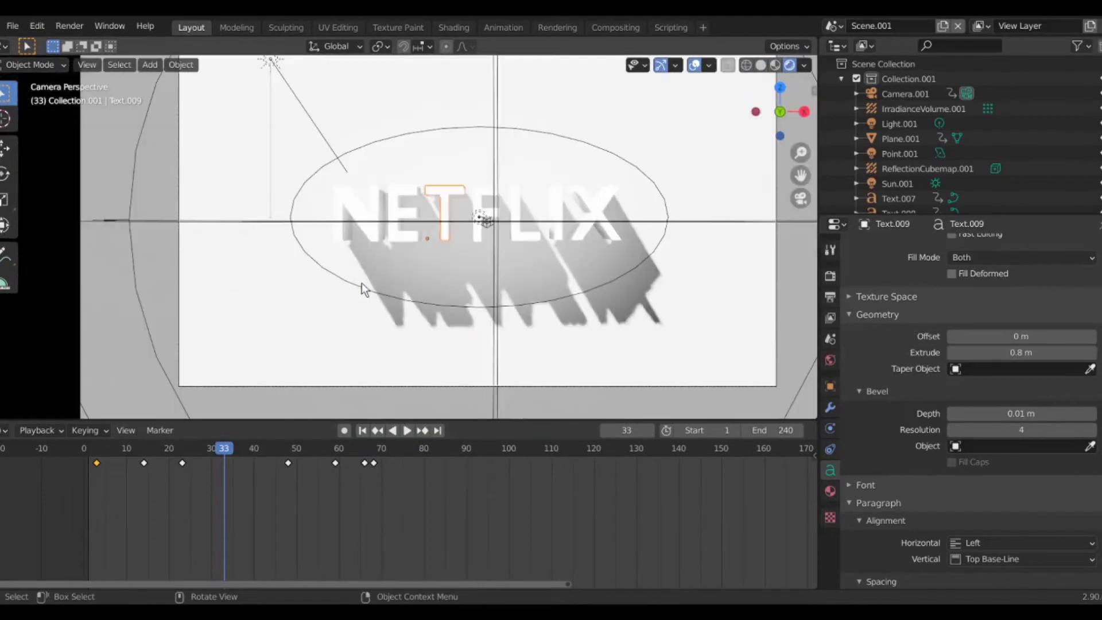
- Play the rendered intro from about frame 12 to 76 through the camera, and return to frame 21
click(133, 448)
key(space)
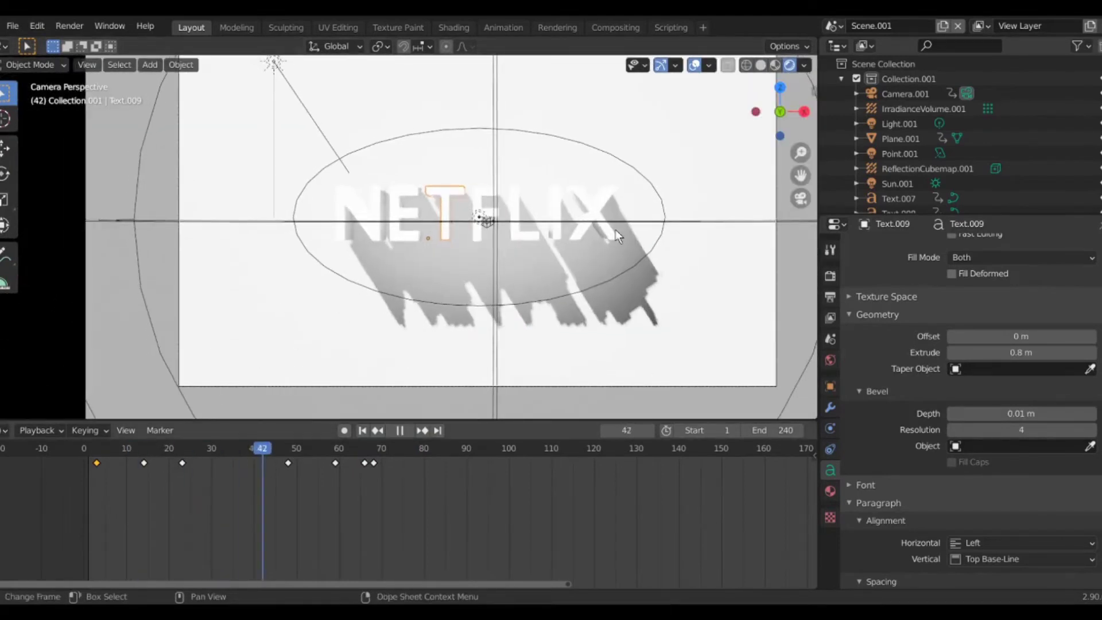
key(space)
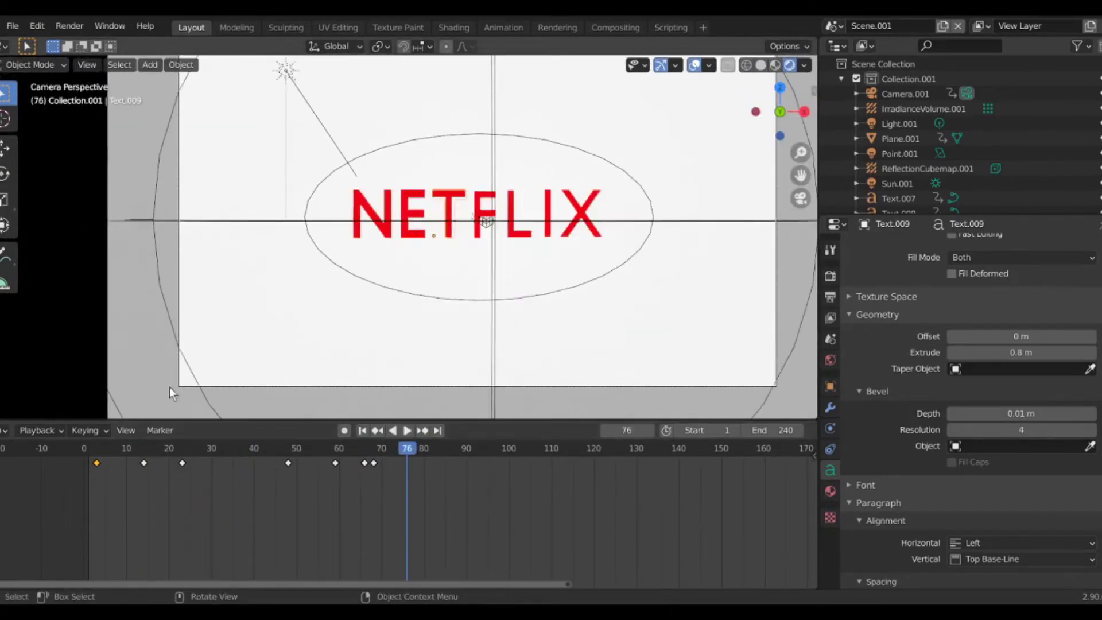
drag(139, 451, 174, 458)
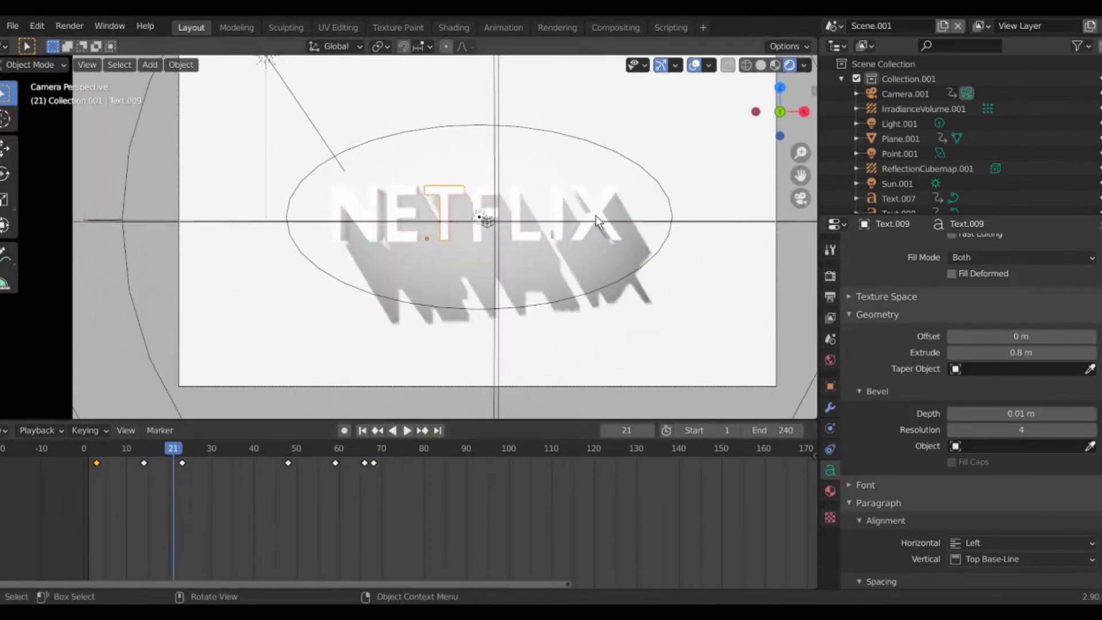
- Try rotating the sun light freely to see how its direction affects the letters' lighting and shadows
middle_drag(449, 290, 488, 315)
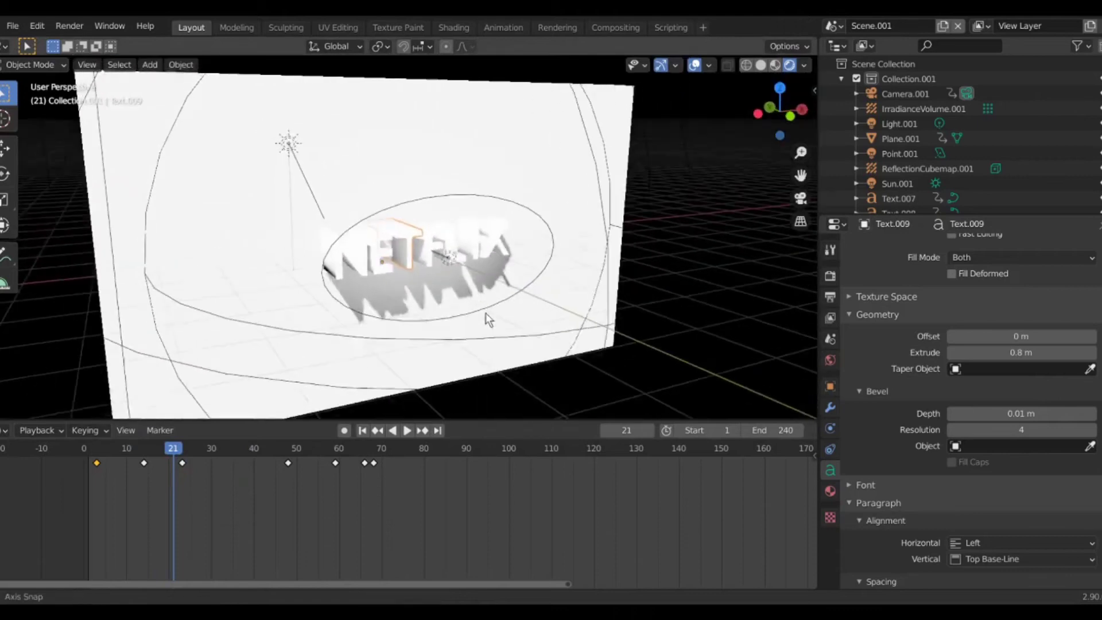
click(292, 146)
middle_drag(285, 221, 436, 207)
middle_drag(495, 127, 375, 201)
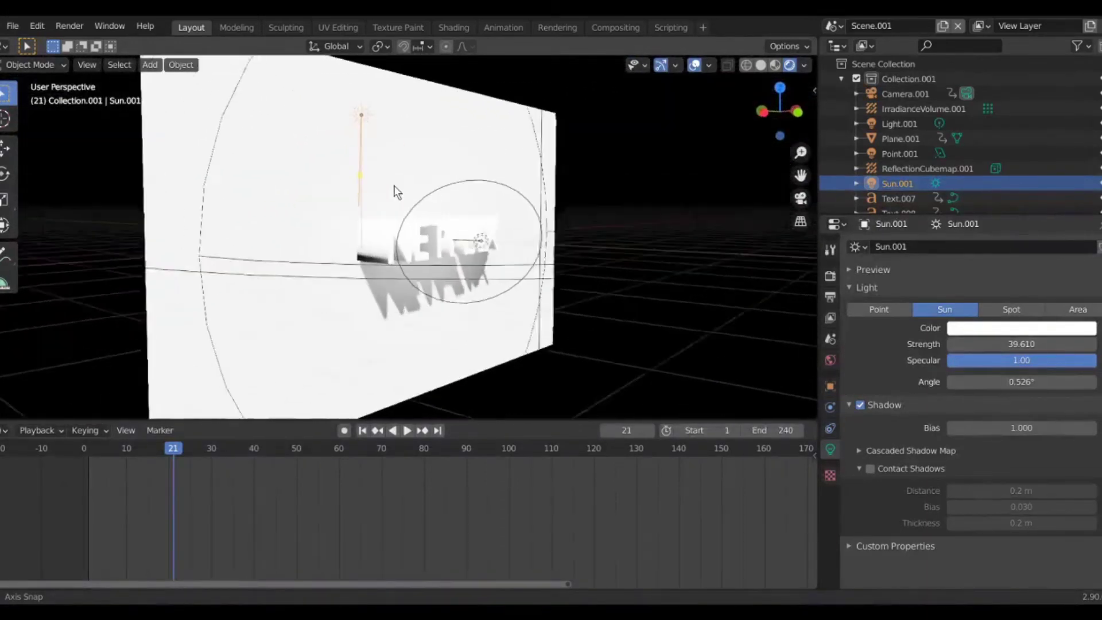
middle_drag(395, 185, 392, 204)
key(r)
right_click(390, 202)
key(r)
key(r)
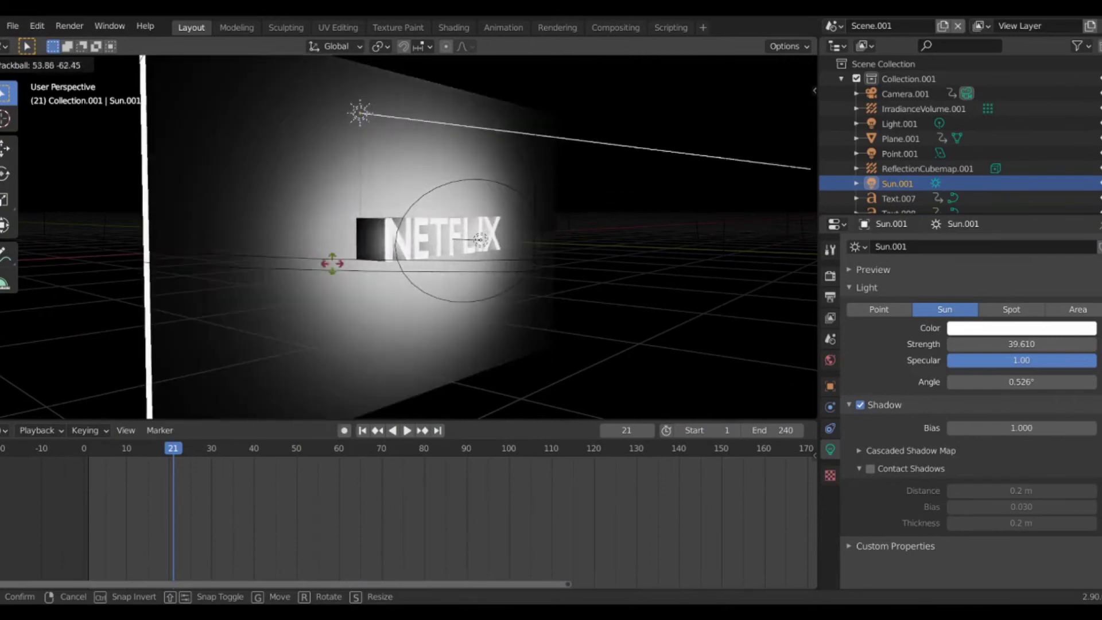
click(391, 250)
middle_drag(391, 249, 444, 292)
scroll(379, 267, up, 5)
middle_drag(374, 281, 442, 250)
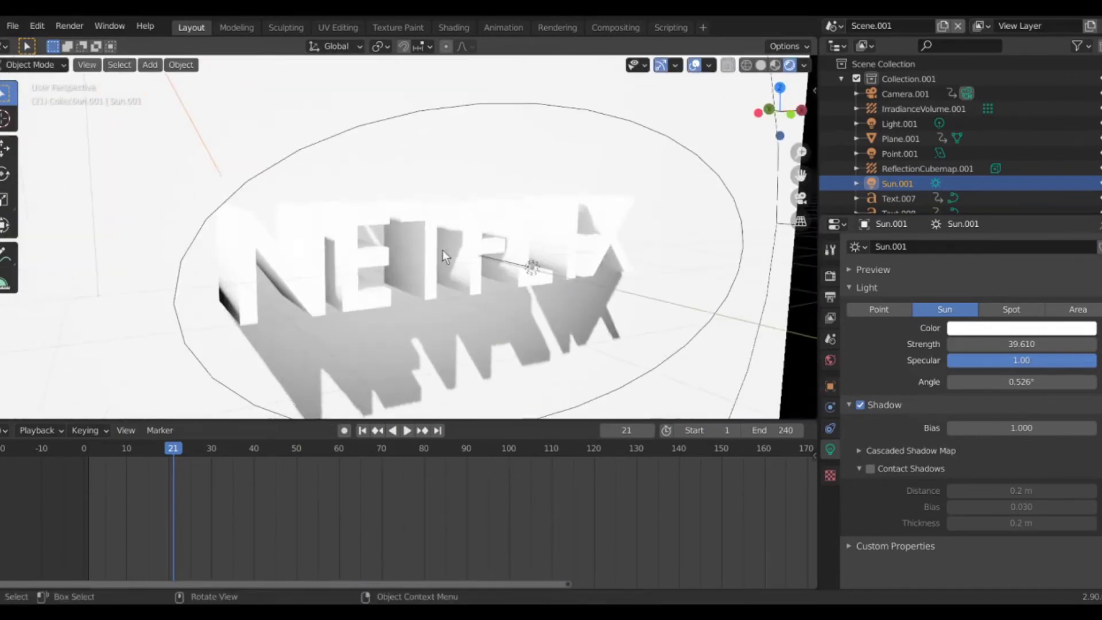
- Examine the scene's Eevee render settings and its output dimensions and file format
click(831, 318)
click(831, 276)
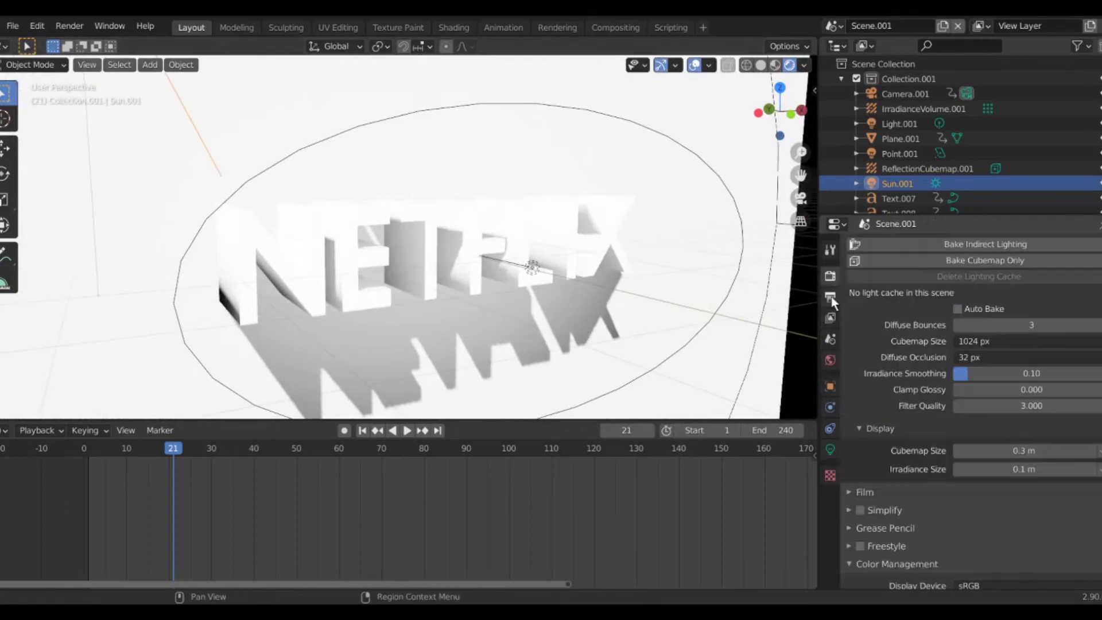
click(830, 297)
scroll(936, 425, up, 4)
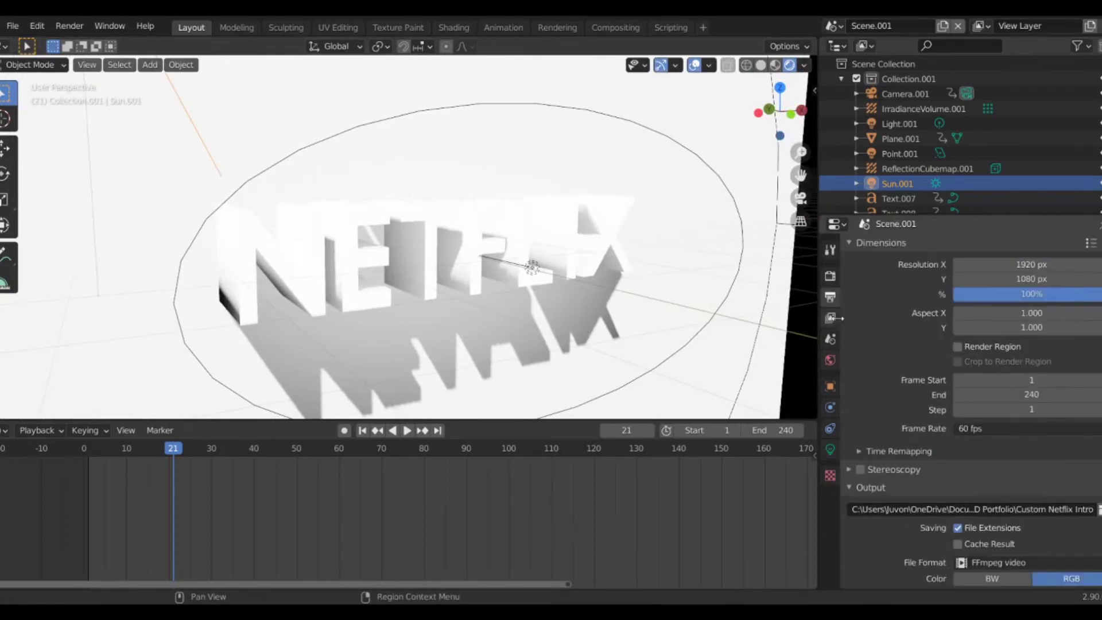
click(830, 276)
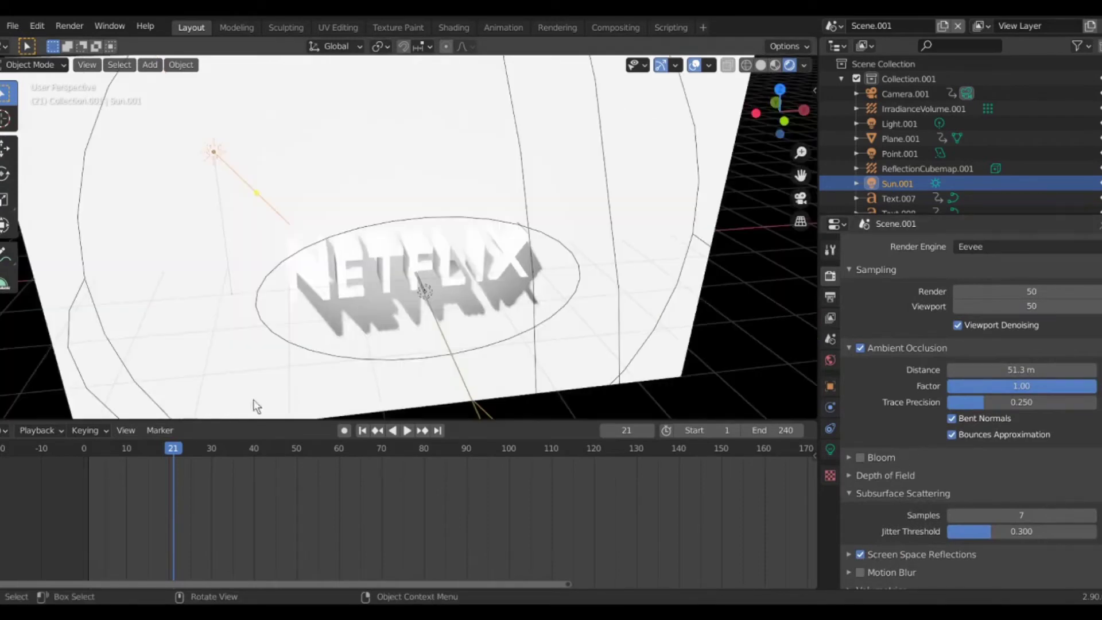
- Preview the intro through the camera from about frame 3 to frame 77 and inspect the lettering up close
scroll(410, 353, up, 2)
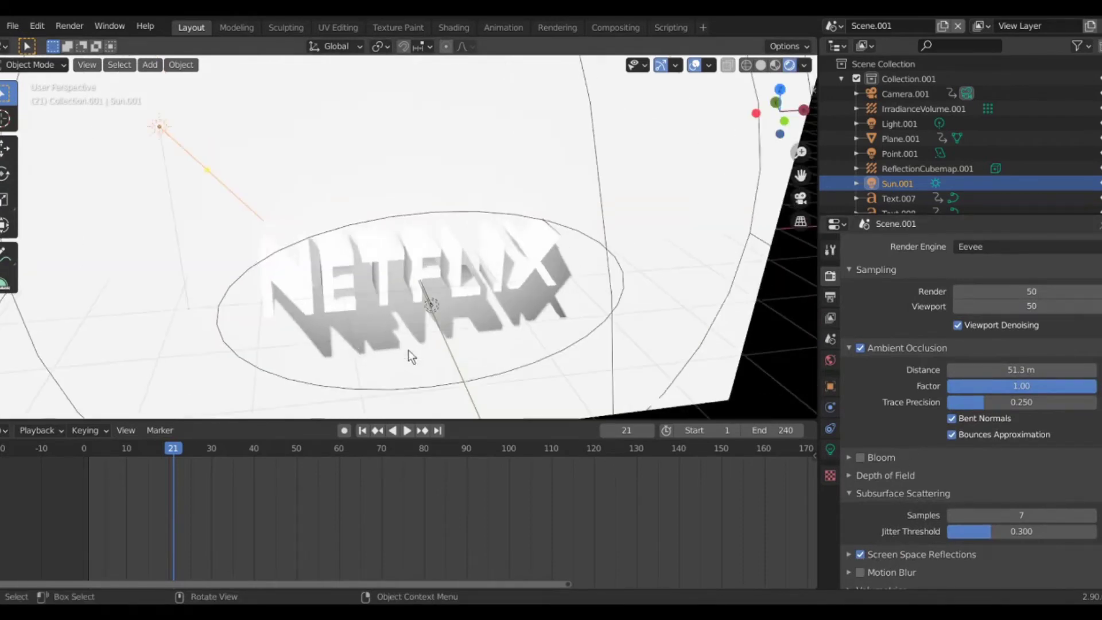
middle_drag(410, 353, 385, 298)
key(KP_0)
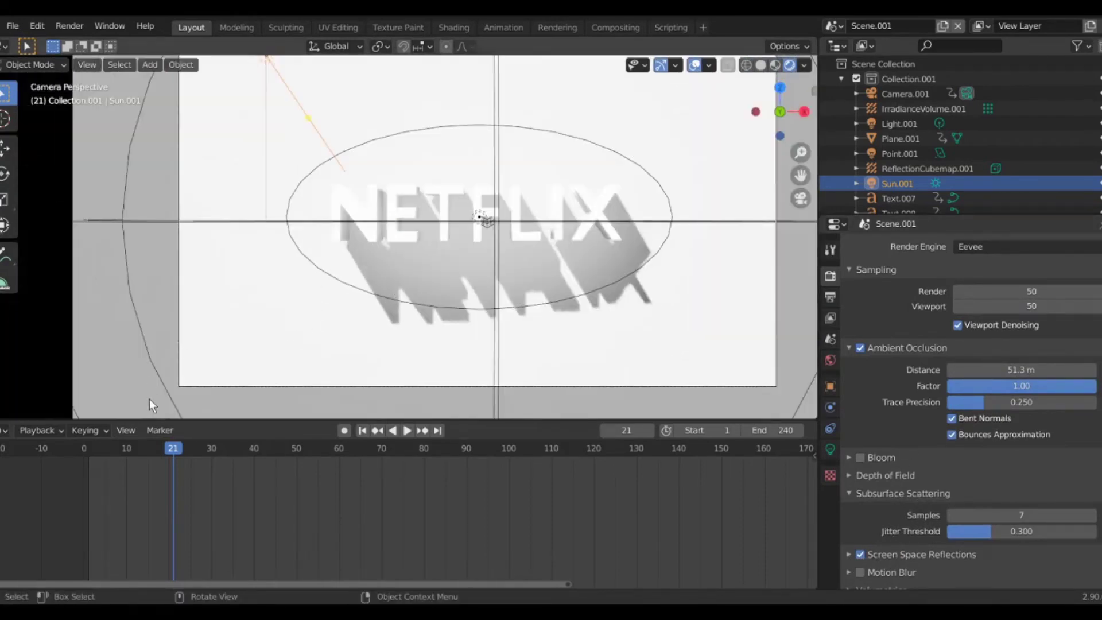
click(97, 442)
key(space)
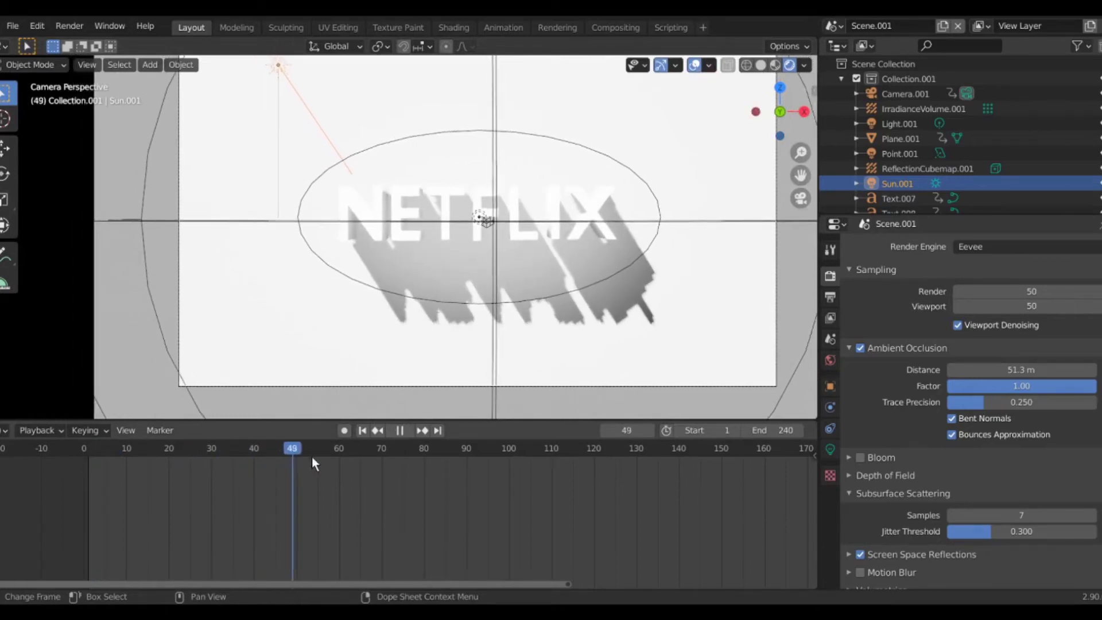
key(space)
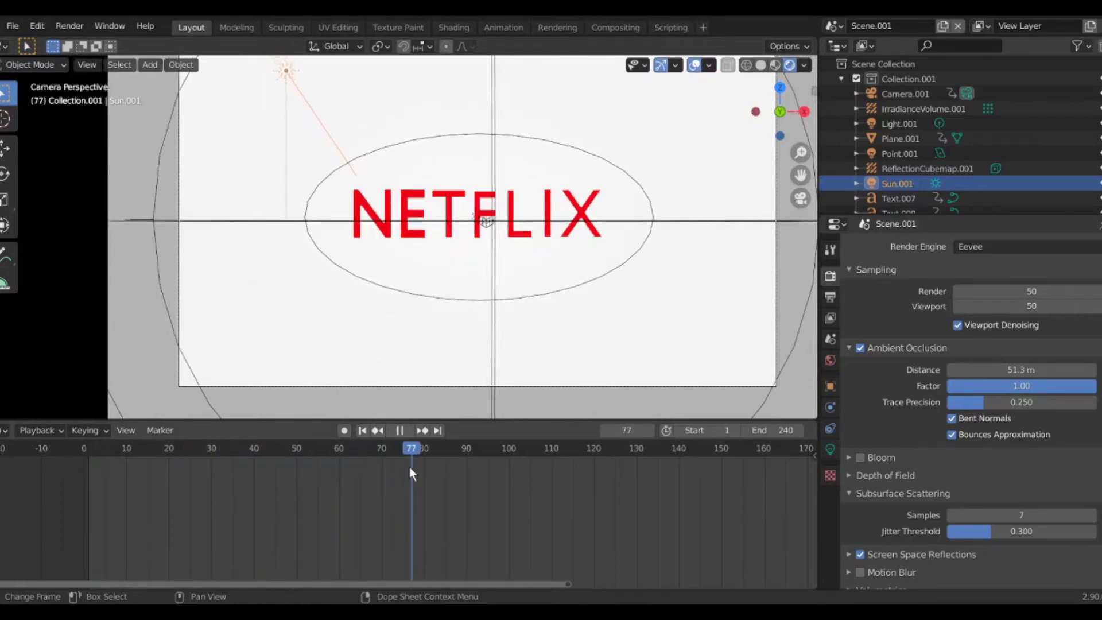
scroll(390, 301, up, 3)
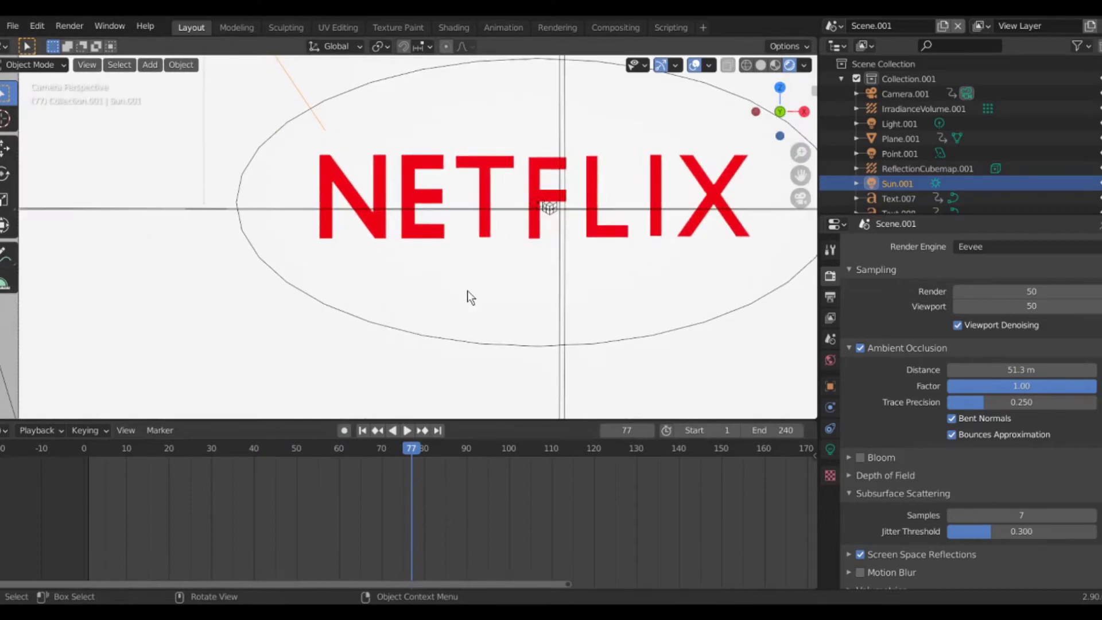
- Select individual letters at frame 66, including the E and the N, to inspect the color material assigned to them
click(409, 229)
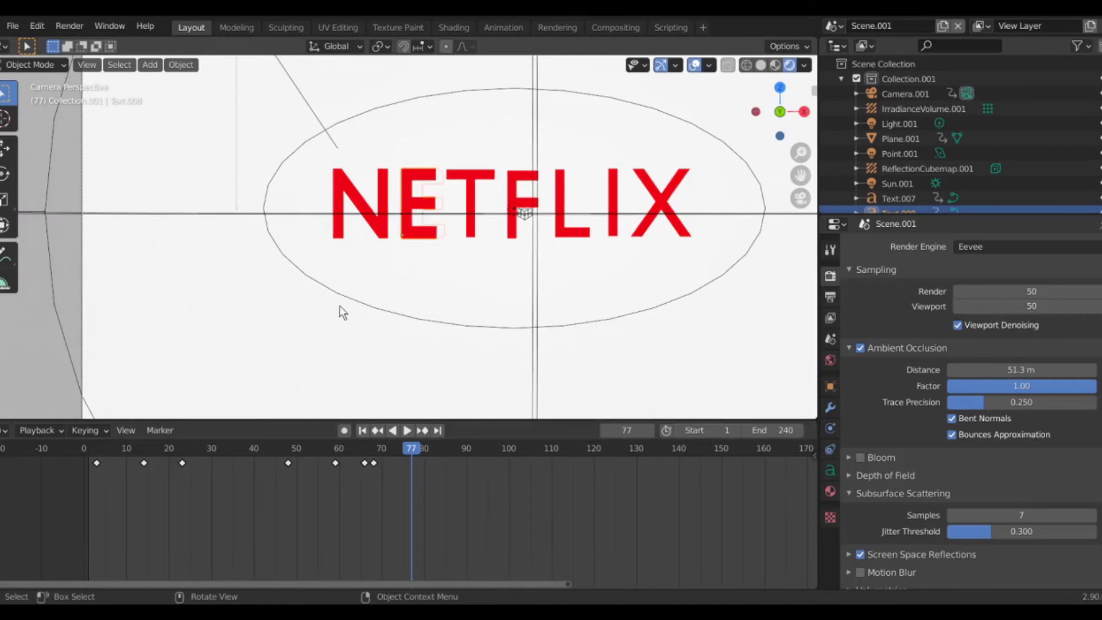
middle_drag(339, 312, 363, 338)
scroll(362, 332, up, 3)
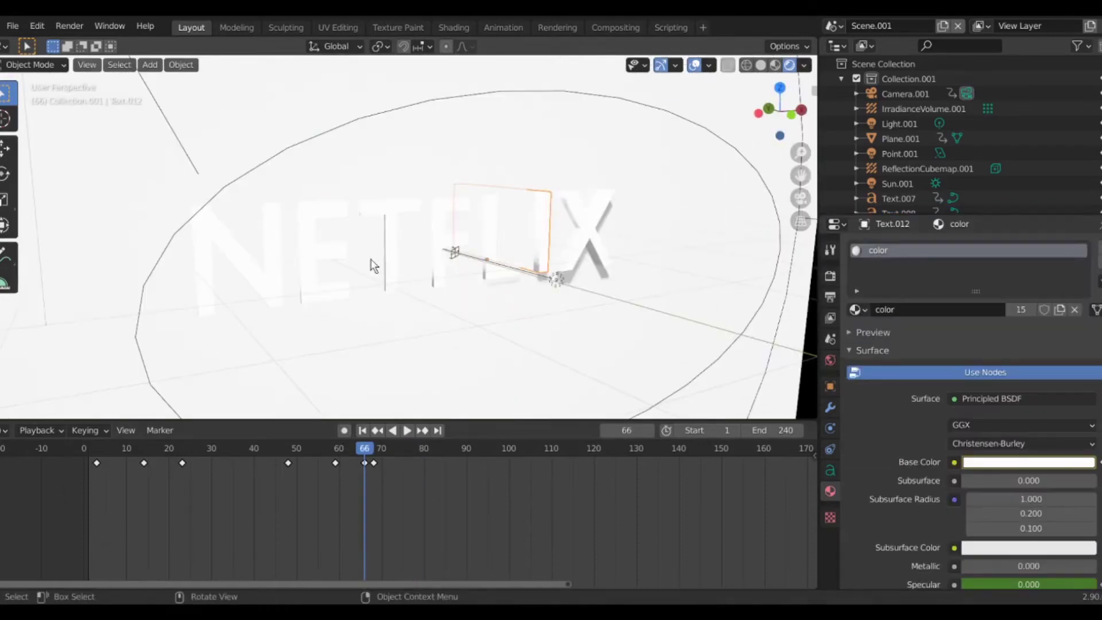
click(318, 218)
click(245, 236)
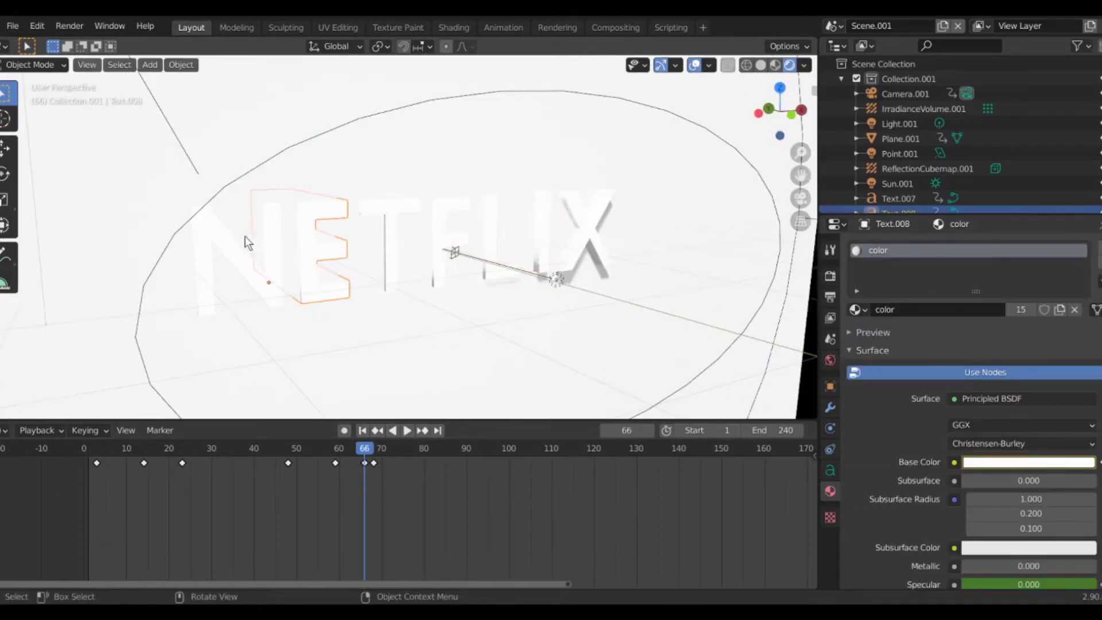
click(234, 264)
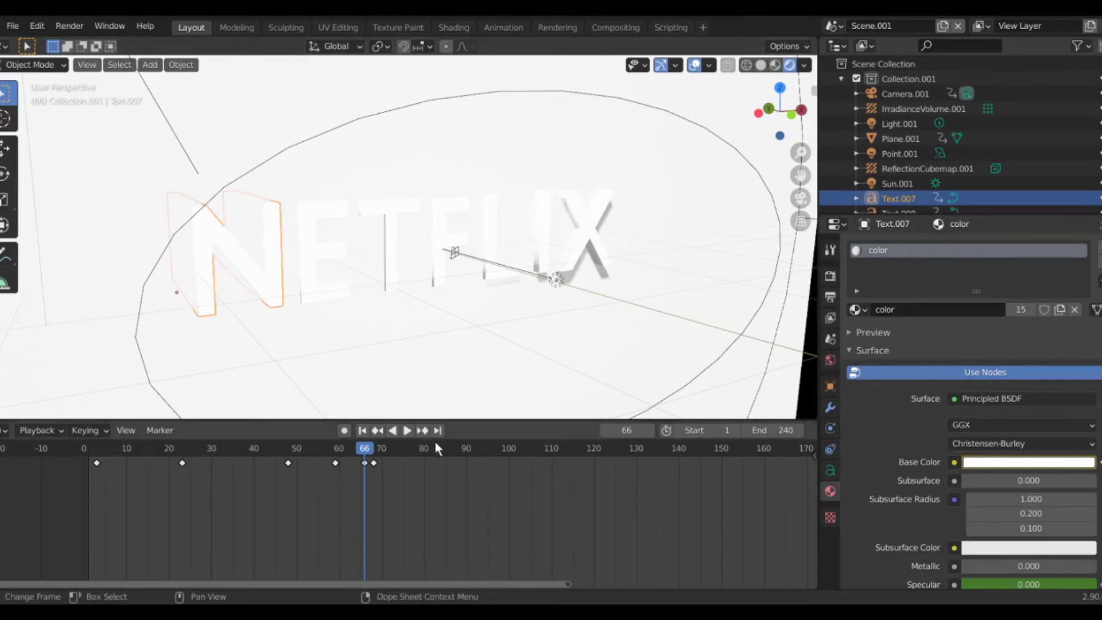
- Compare the letters' base color at frames 66 and 68 and inspect the red color keyed at frame 68
key(space)
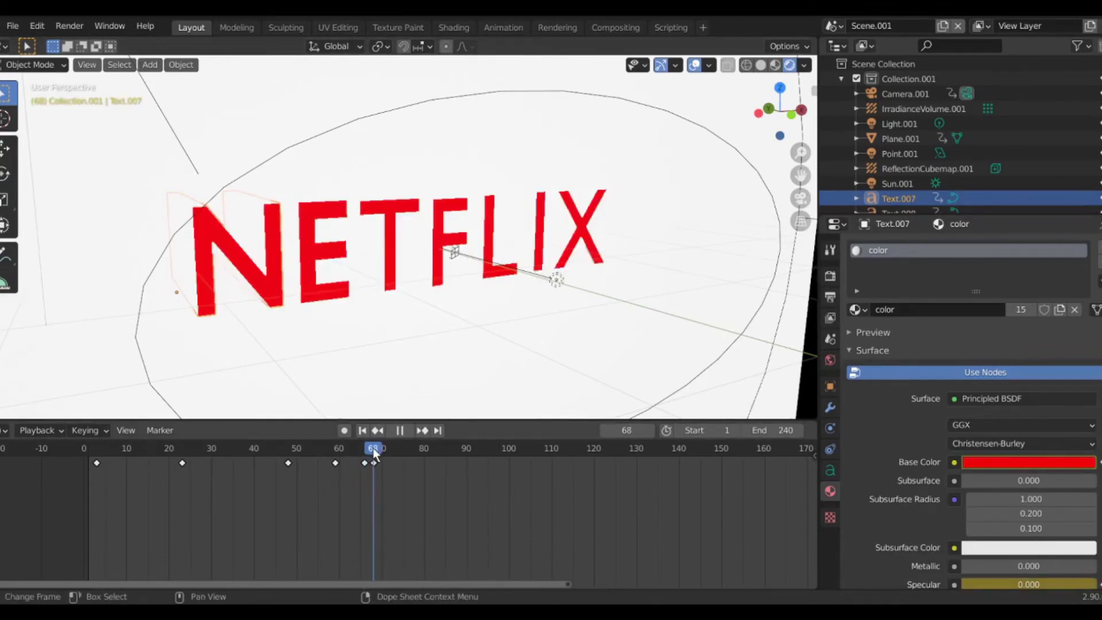
key(space)
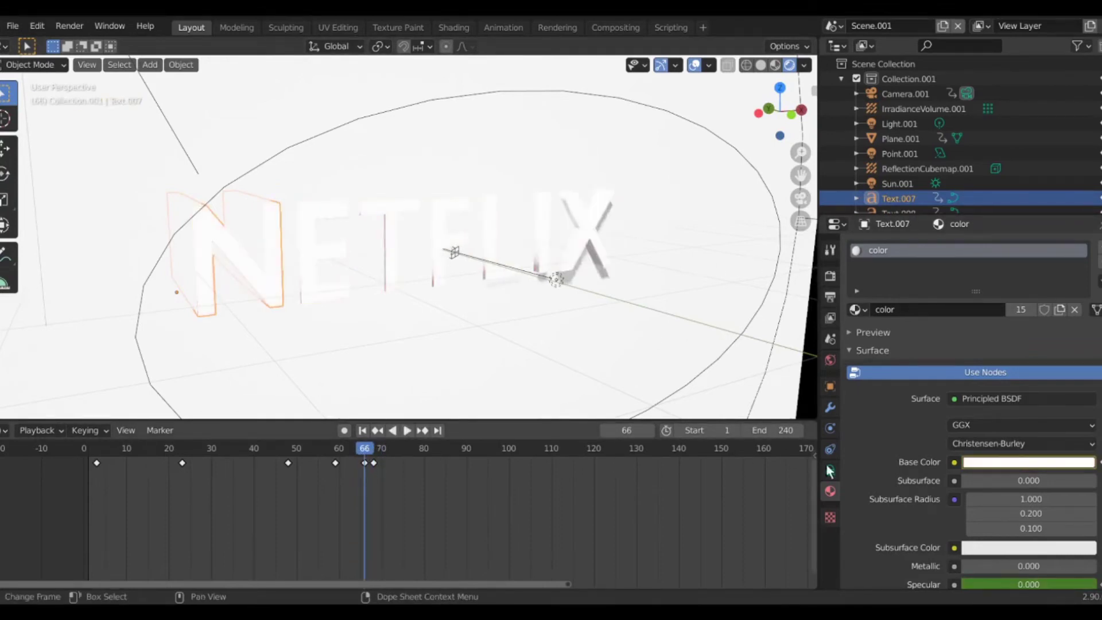
click(1000, 462)
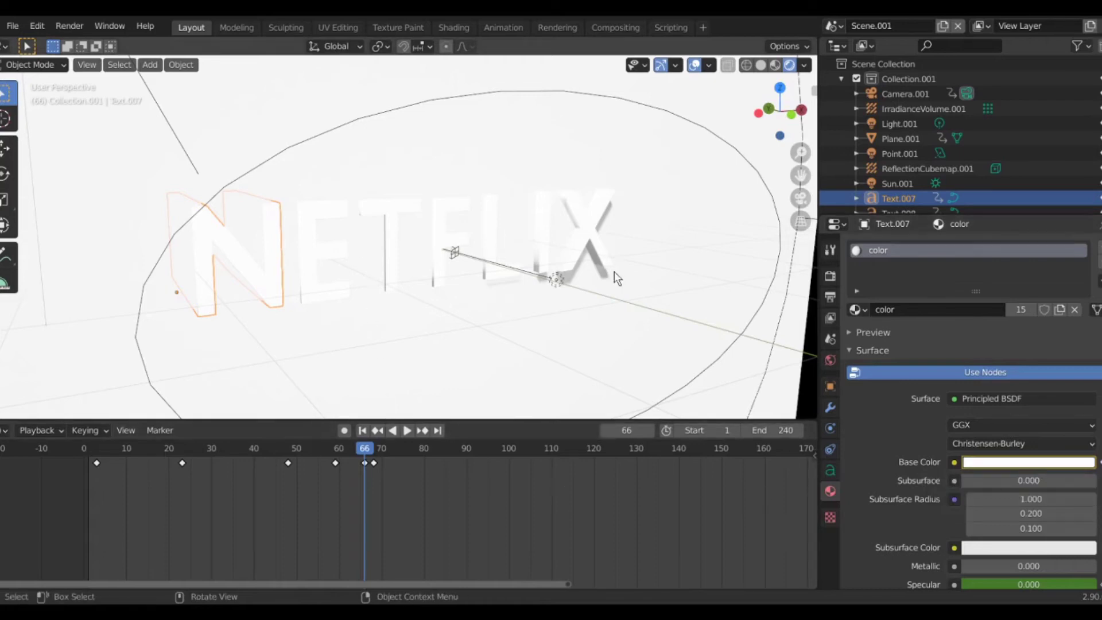
drag(365, 450, 374, 454)
click(1007, 463)
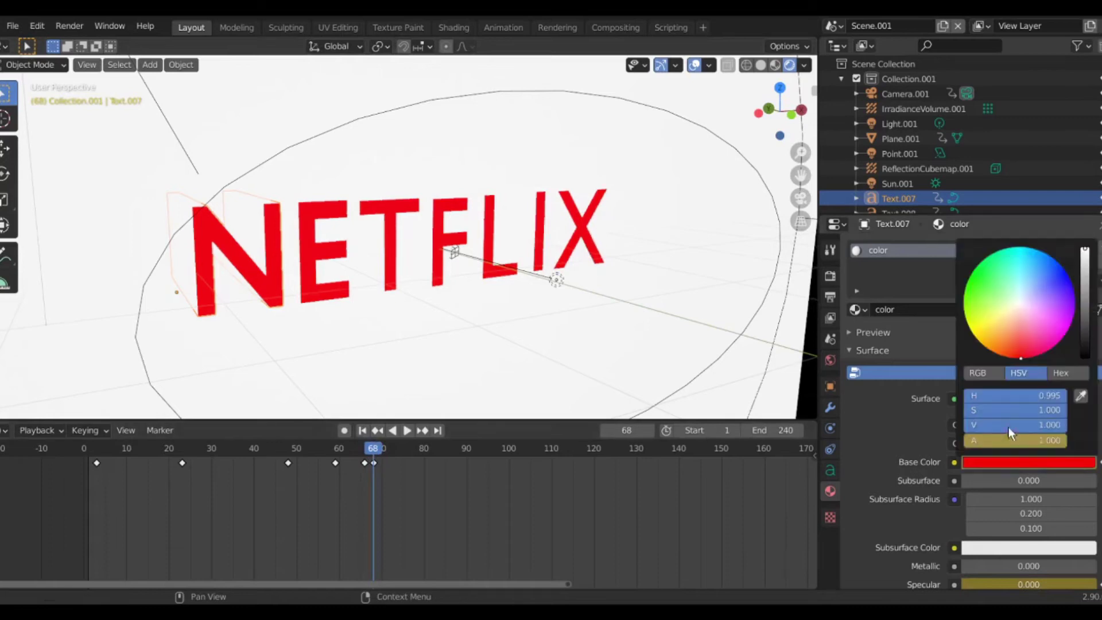
drag(1021, 302, 1020, 358)
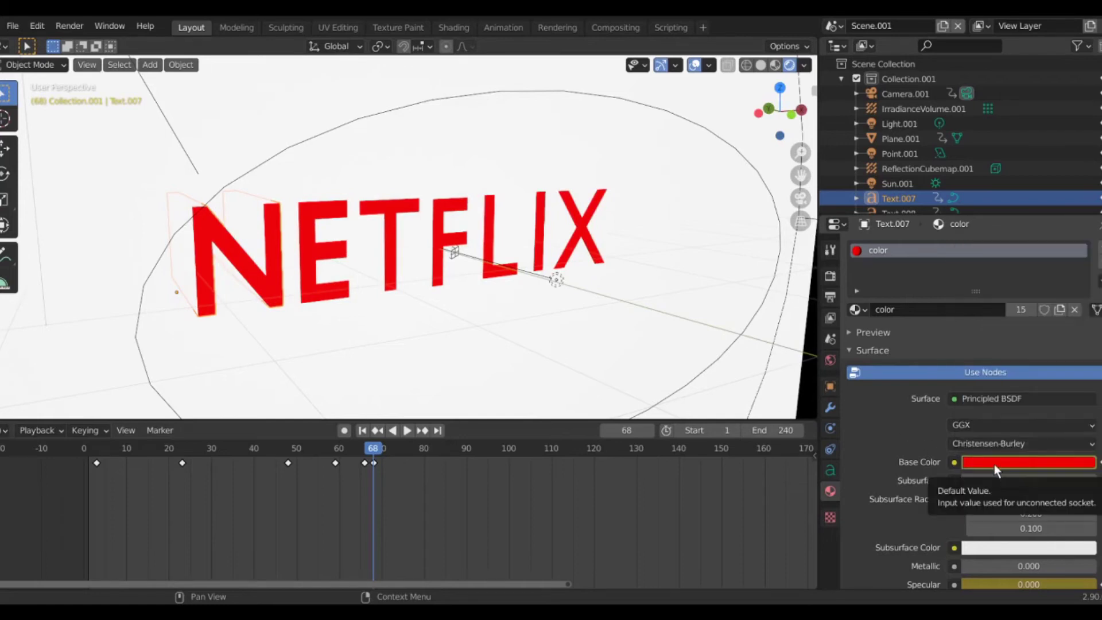
- Preview the letter animation through the camera from the first keyframe to about frame 65, returning to frame 2
drag(359, 453, 322, 452)
drag(256, 454, 99, 450)
key(KP_0)
key(space)
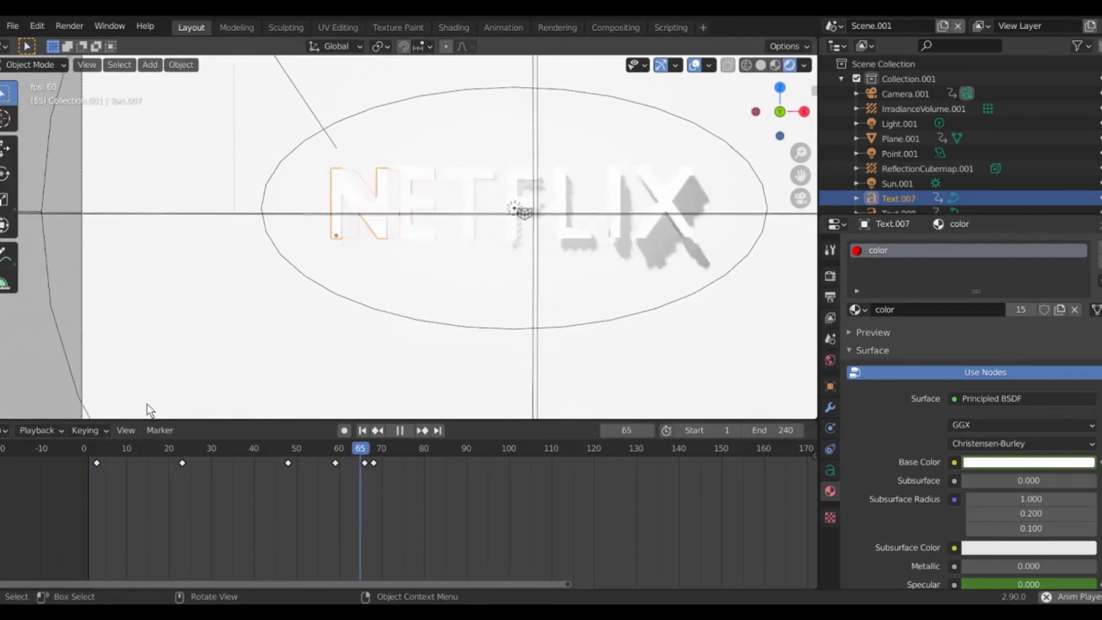
key(space)
click(94, 449)
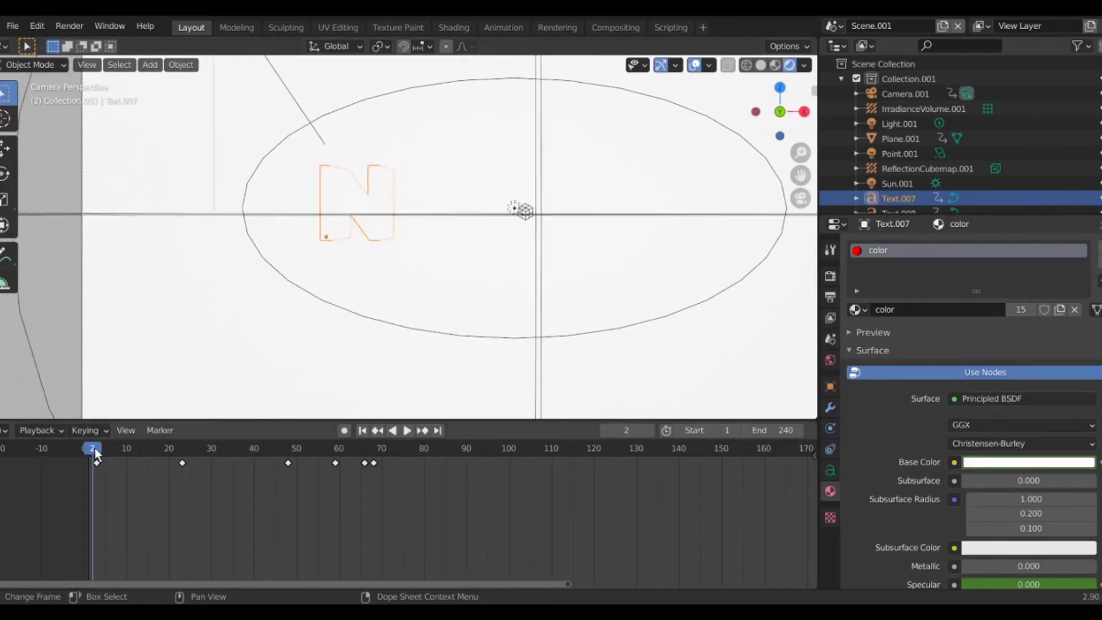
- Replay the intro with the whole camera frame in view, up to about frame 74, and restart it
scroll(216, 452, down, 2)
scroll(244, 321, down, 4)
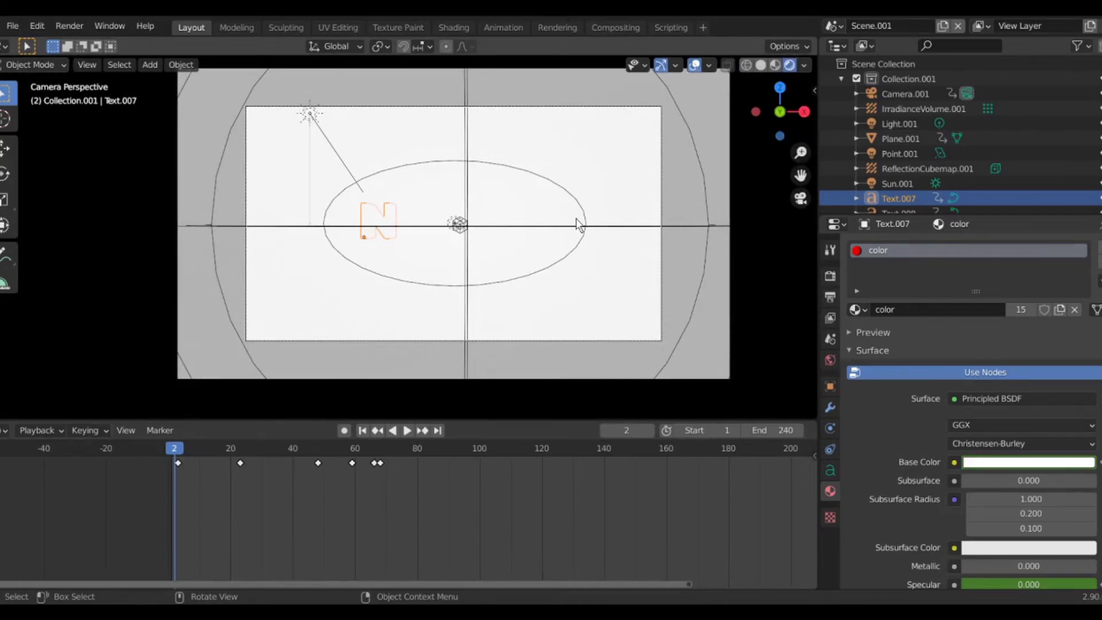
key(space)
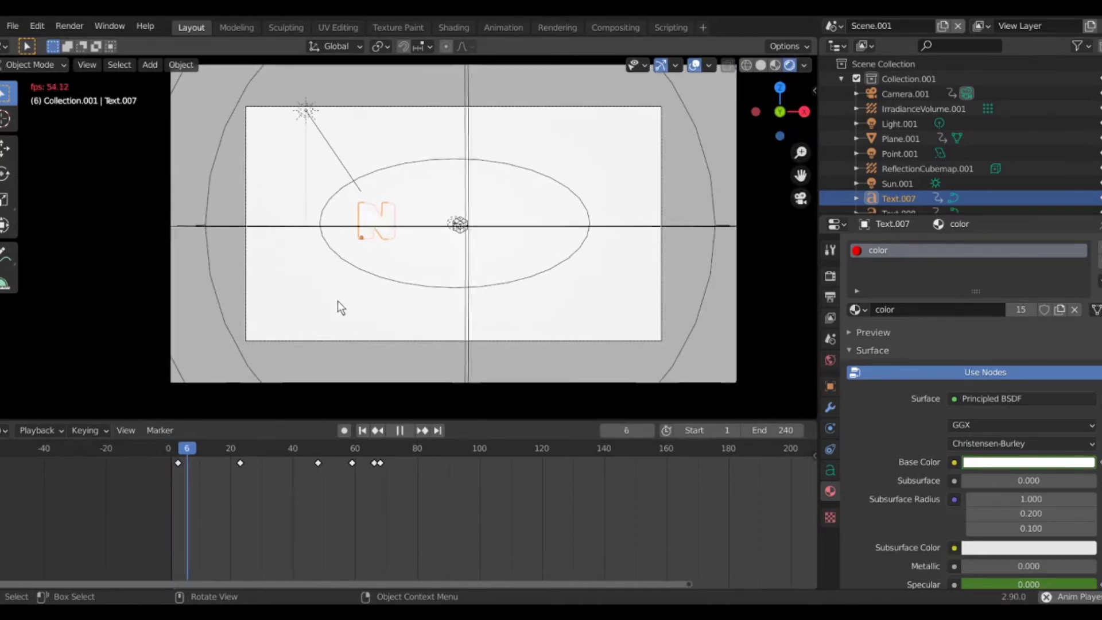
key(space)
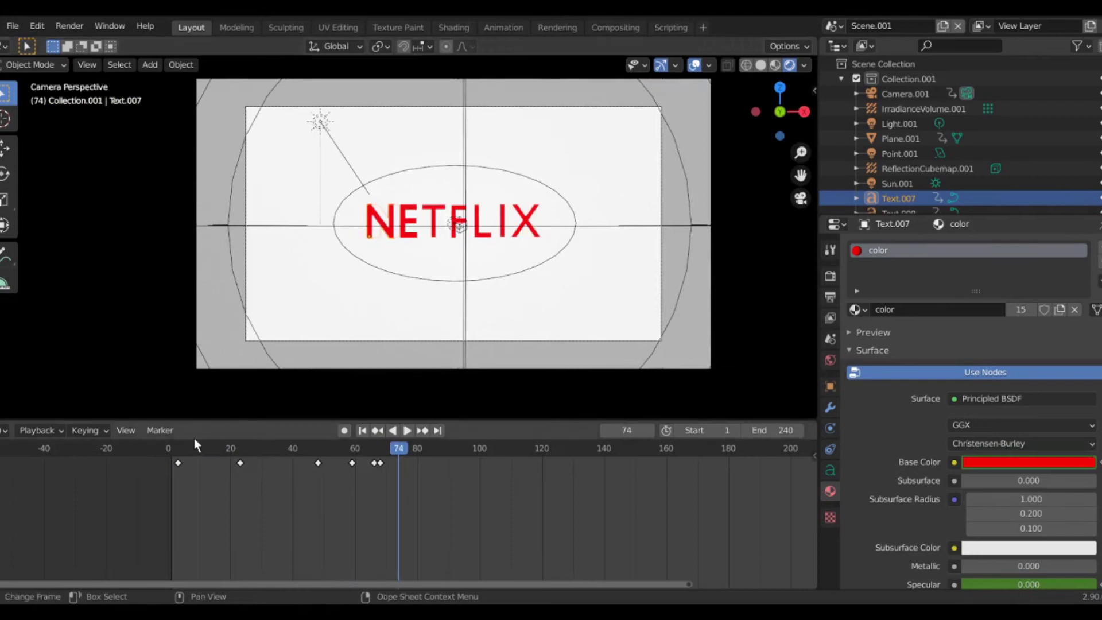
click(172, 448)
key(space)
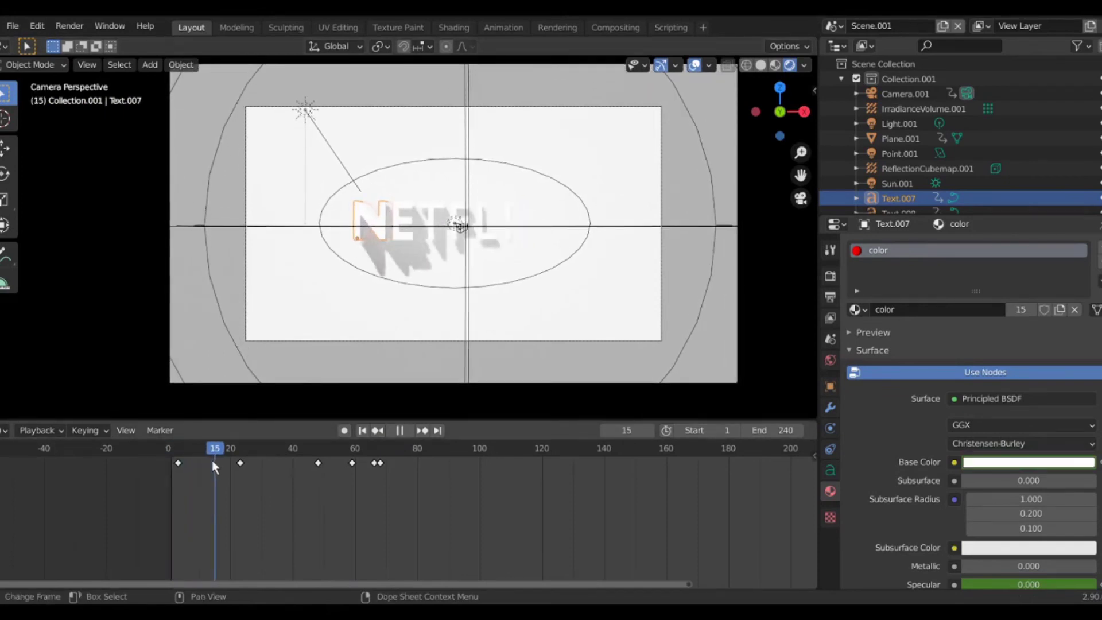
- Scrub through the intro to frame 88 and on to frame 130 to check how the lettering settles
click(178, 451)
drag(238, 469, 442, 471)
scroll(411, 375, down, 3)
scroll(674, 445, down, 3)
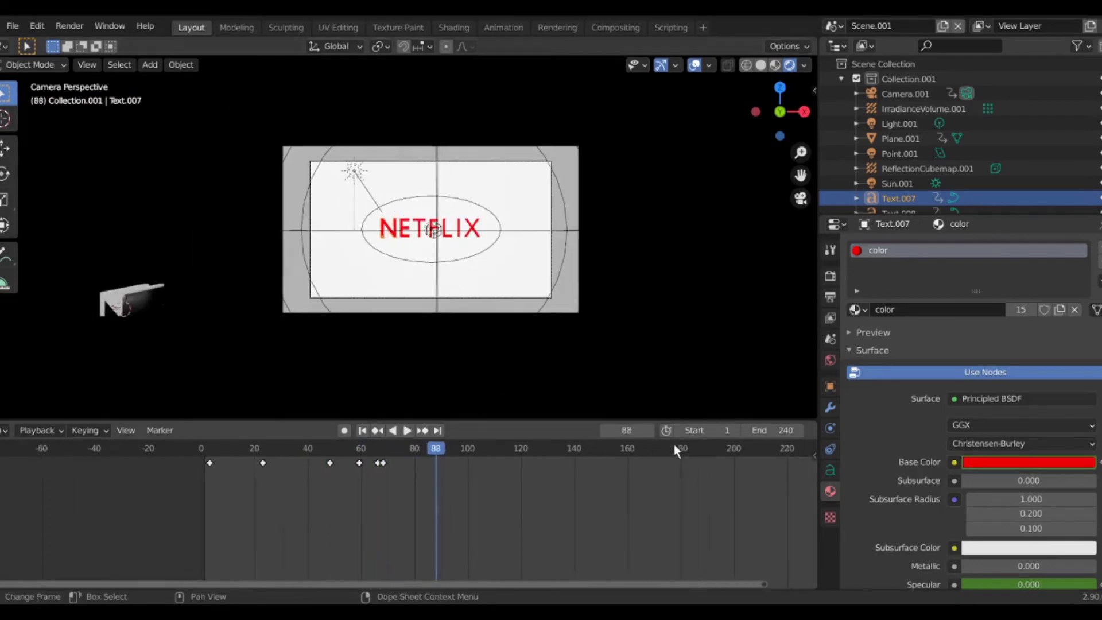
drag(442, 454, 500, 370)
- Select the camera by its frame outline to examine its animation keyframes
click(508, 297)
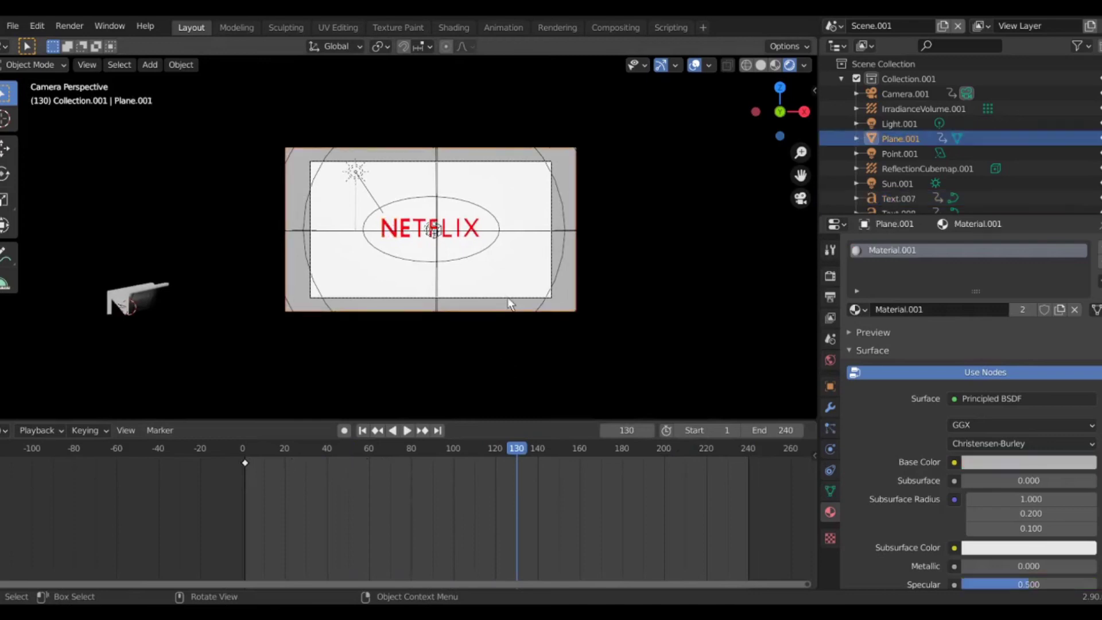
click(508, 296)
scroll(239, 375, up, 4)
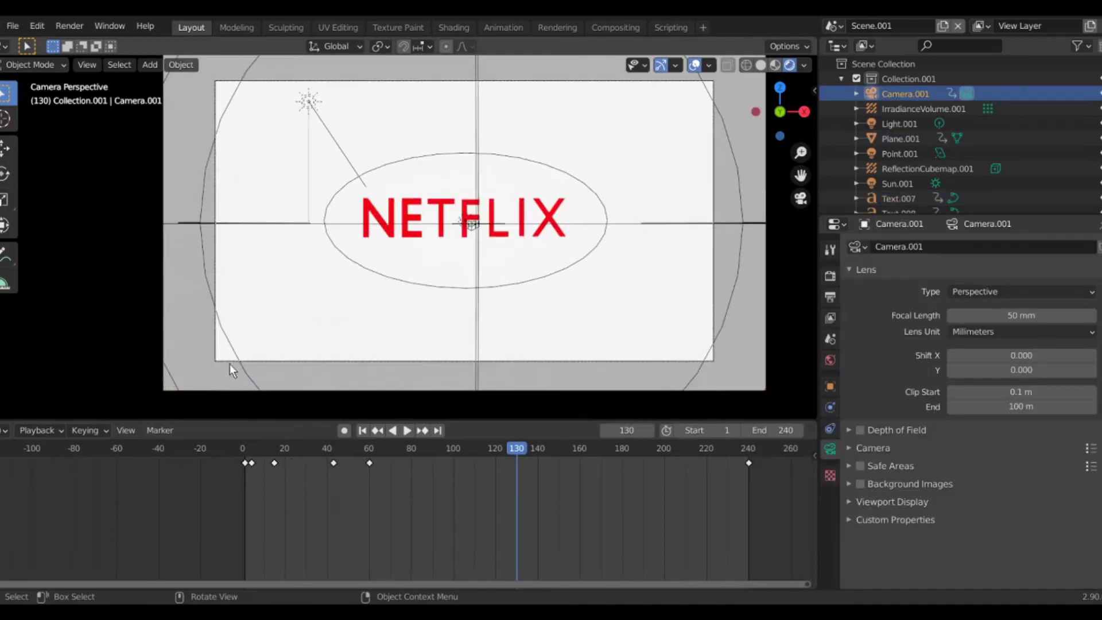
click(230, 361)
click(230, 359)
- Play the camera's animation from the start through frame 234 to follow its movement between the keyframes
click(245, 453)
key(space)
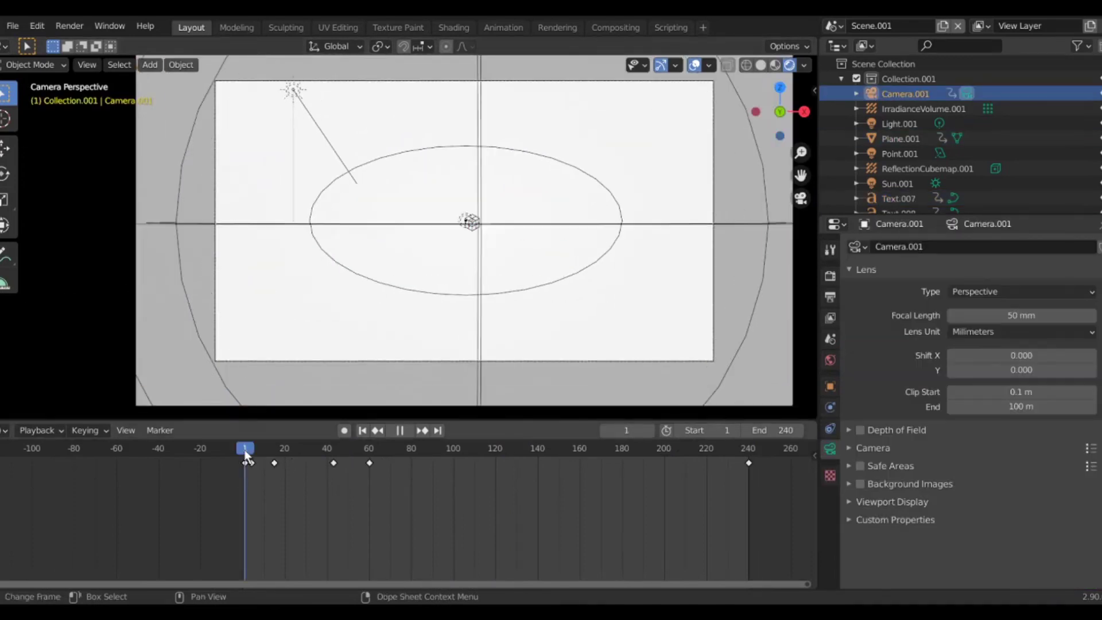
key(space)
drag(256, 456, 243, 457)
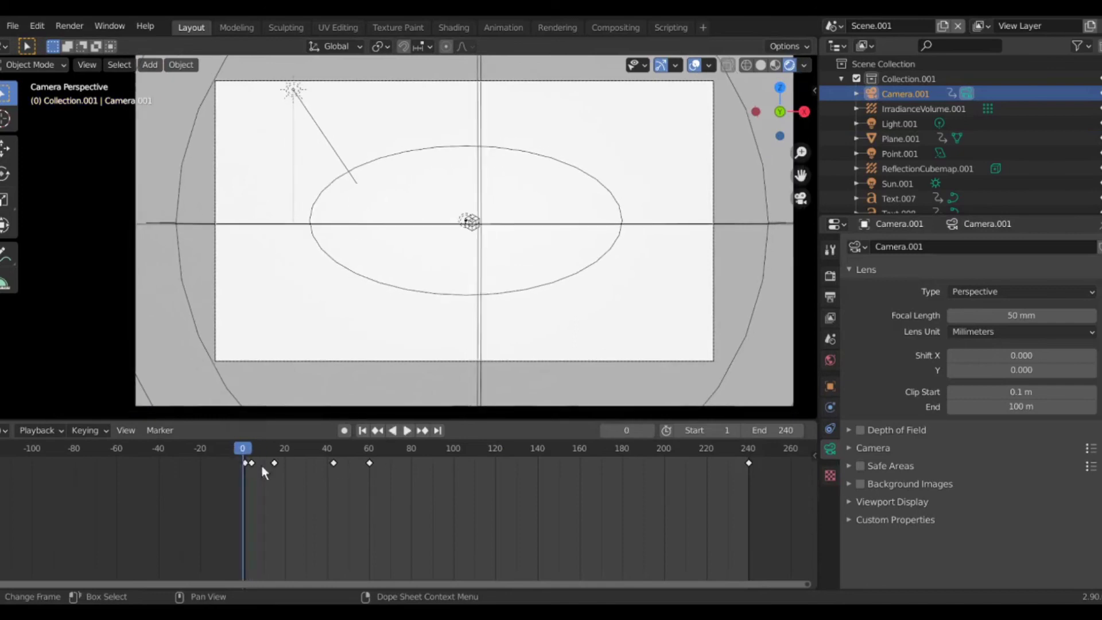
key(space)
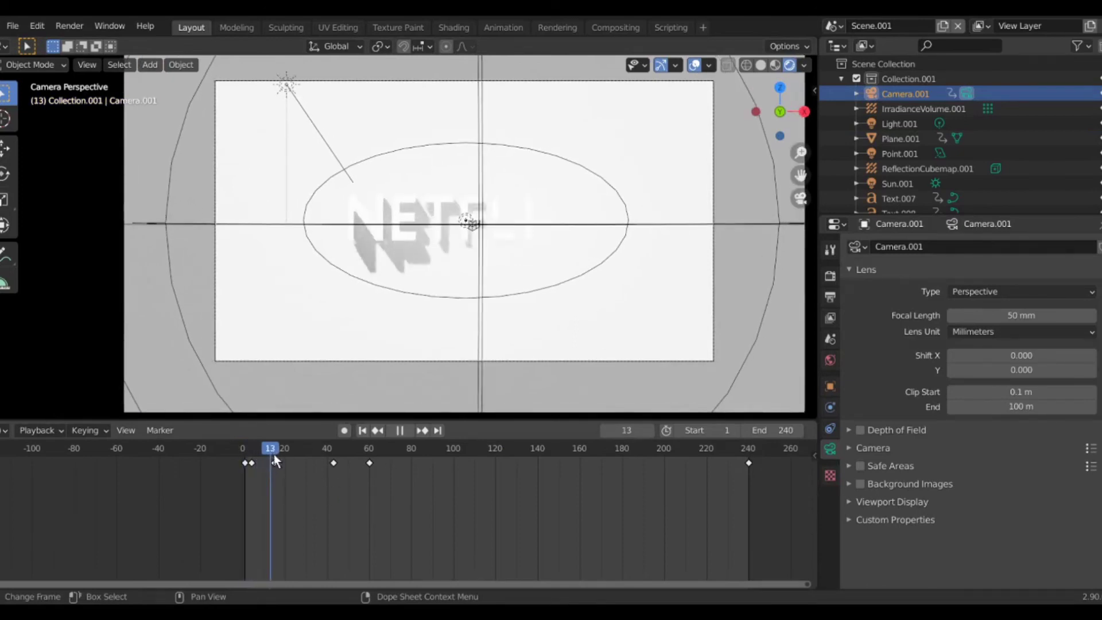
drag(275, 457, 443, 474)
key(space)
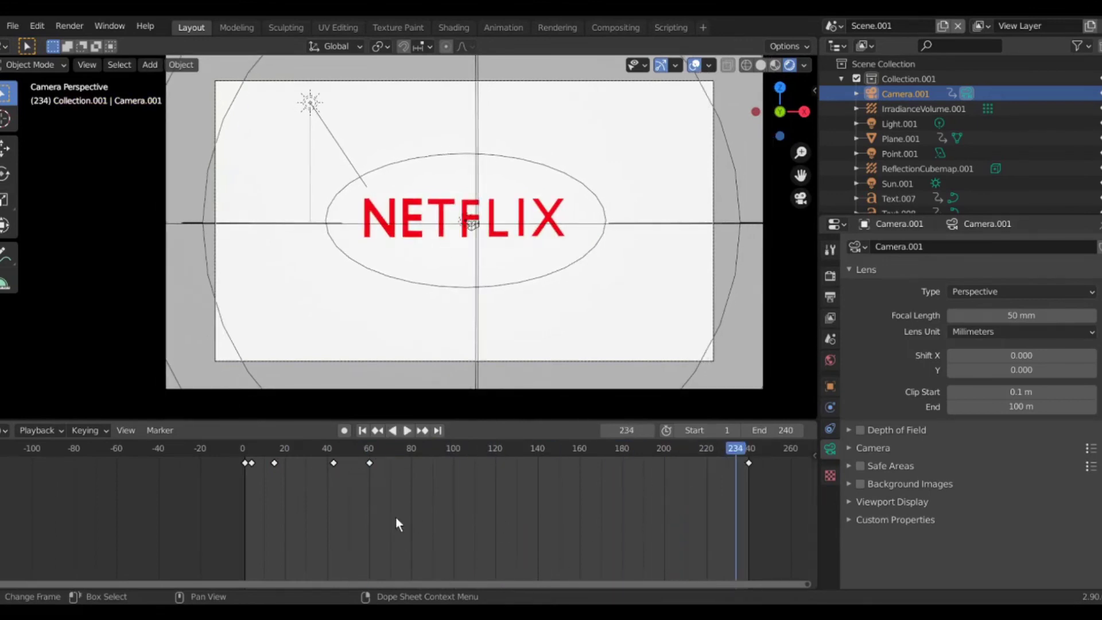
- Check the interpolation options for the camera's keyframes and replay the camera move to frame 237
key(t)
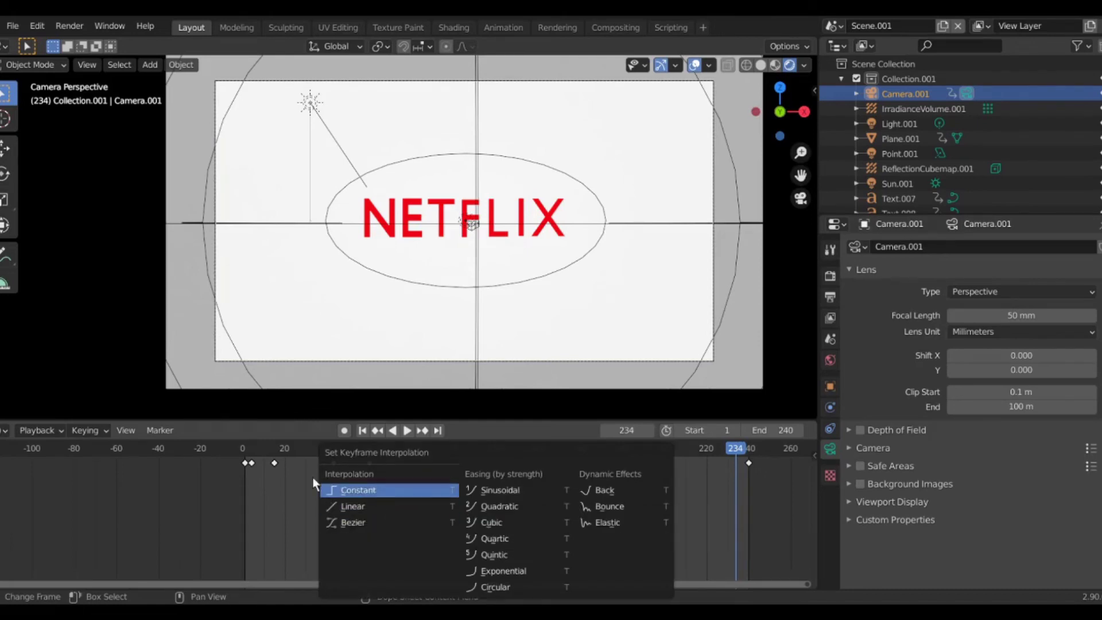
right_click(274, 478)
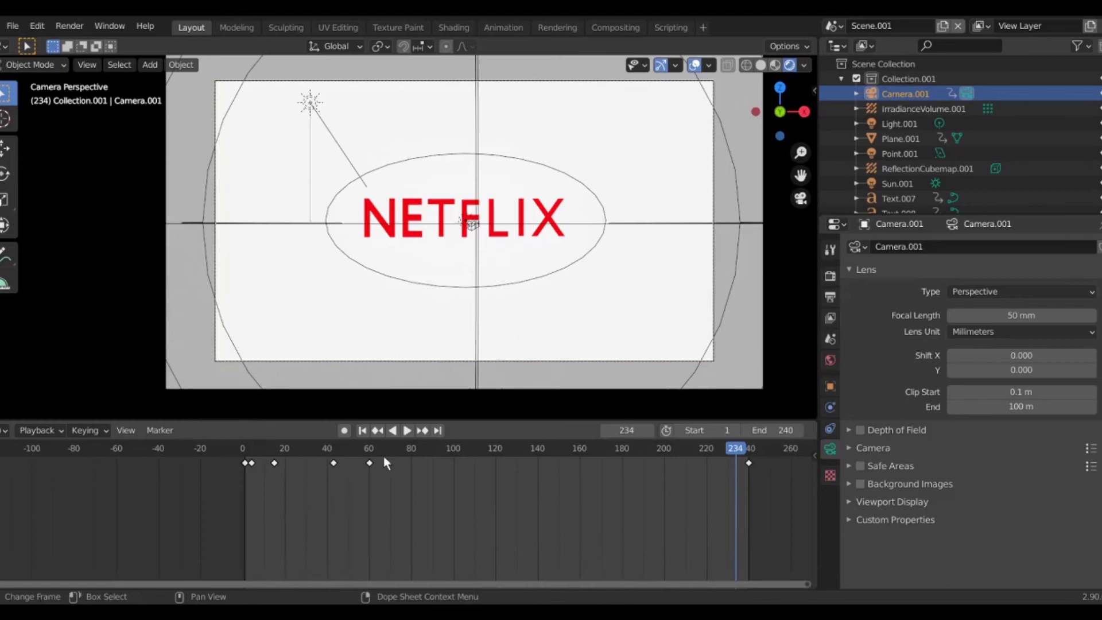
drag(342, 445, 246, 447)
key(space)
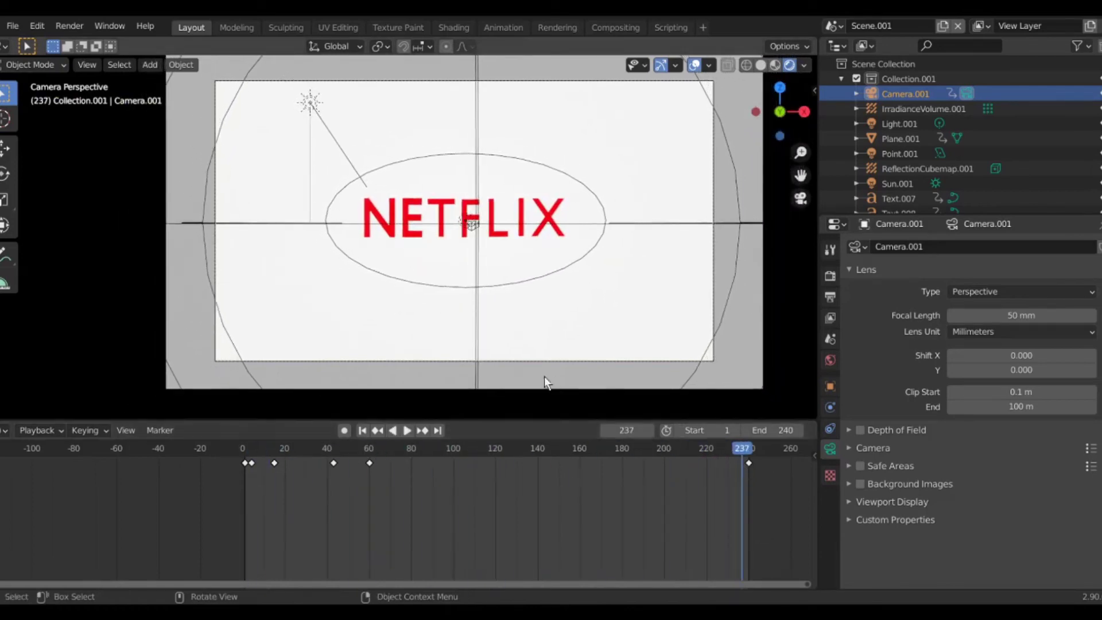
key(space)
scroll(390, 202, down, 1)
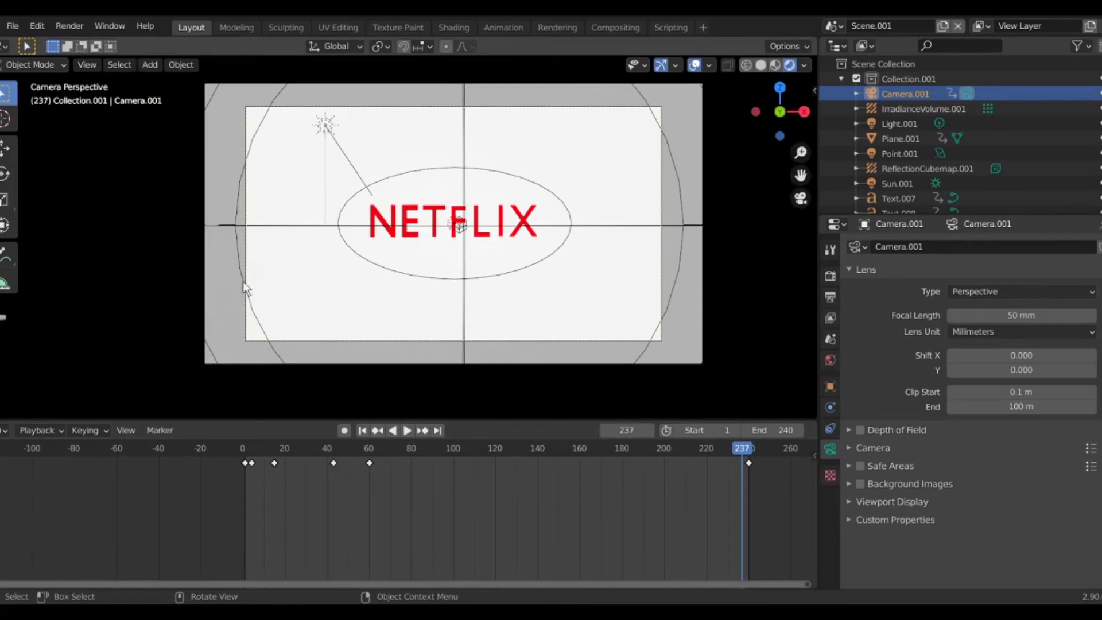
- Change the timeline area to the Compositor and enlarge it over most of the viewport
click(5, 430)
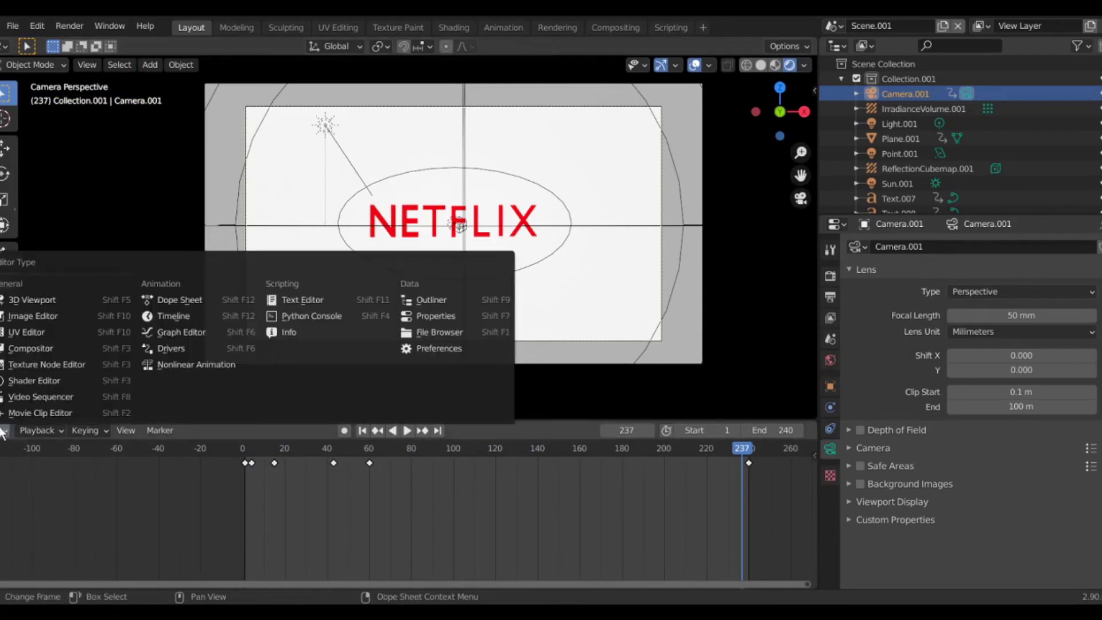
click(67, 348)
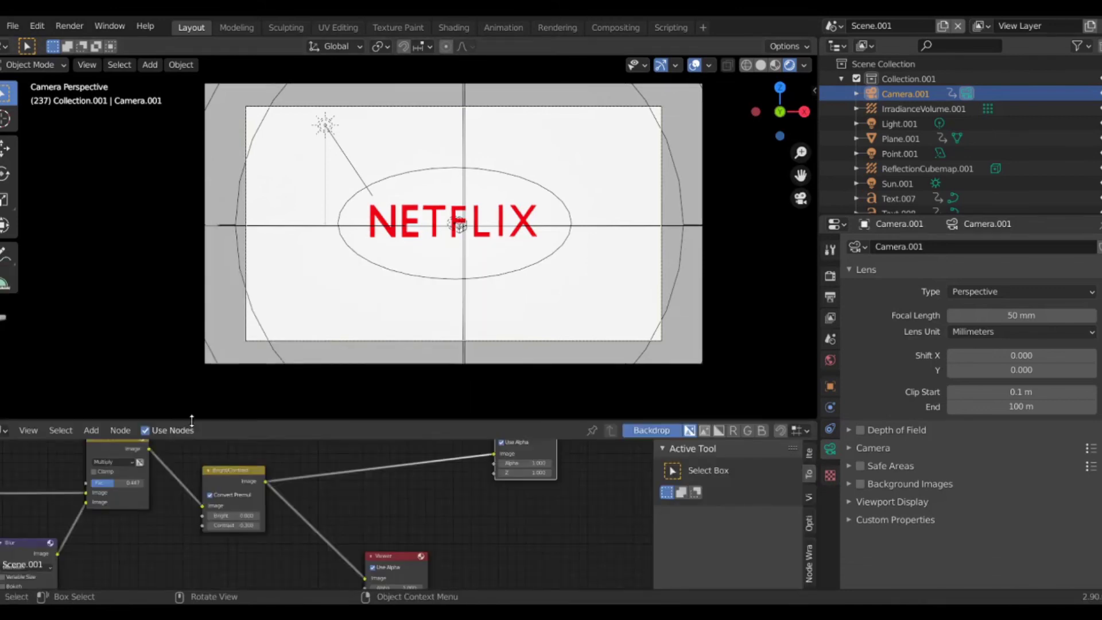
drag(227, 422, 227, 136)
- Examine the compositing setup from Render Layers through the Ellipse Mask, Blur, Multiply and Bright/Contrast nodes to the Viewer
middle_drag(192, 302, 598, 250)
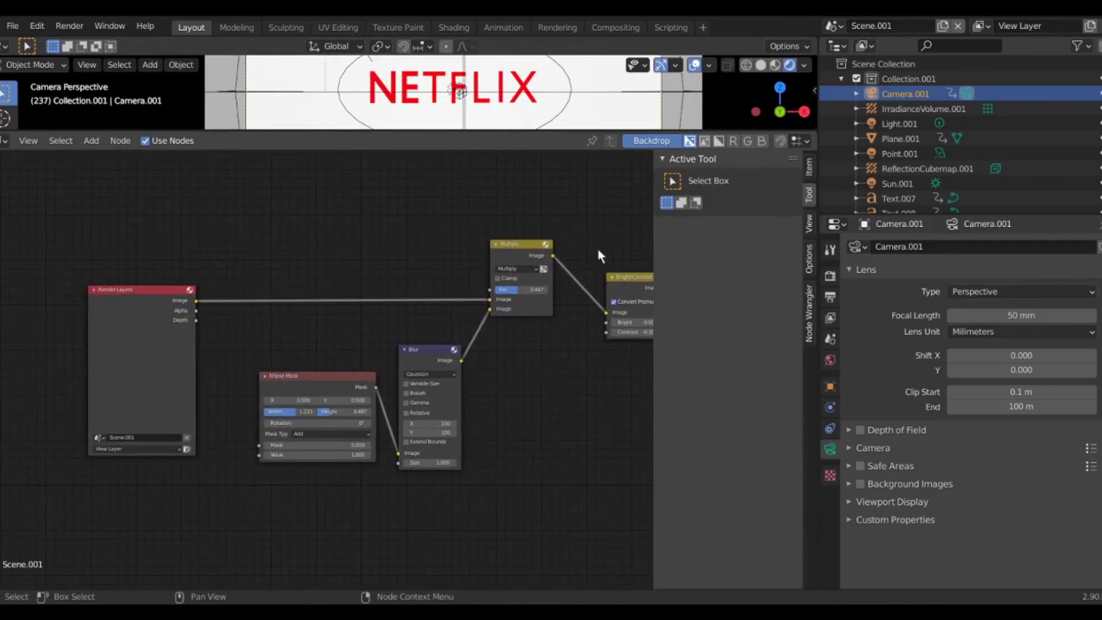
middle_drag(352, 268, 278, 249)
scroll(278, 249, up, 2)
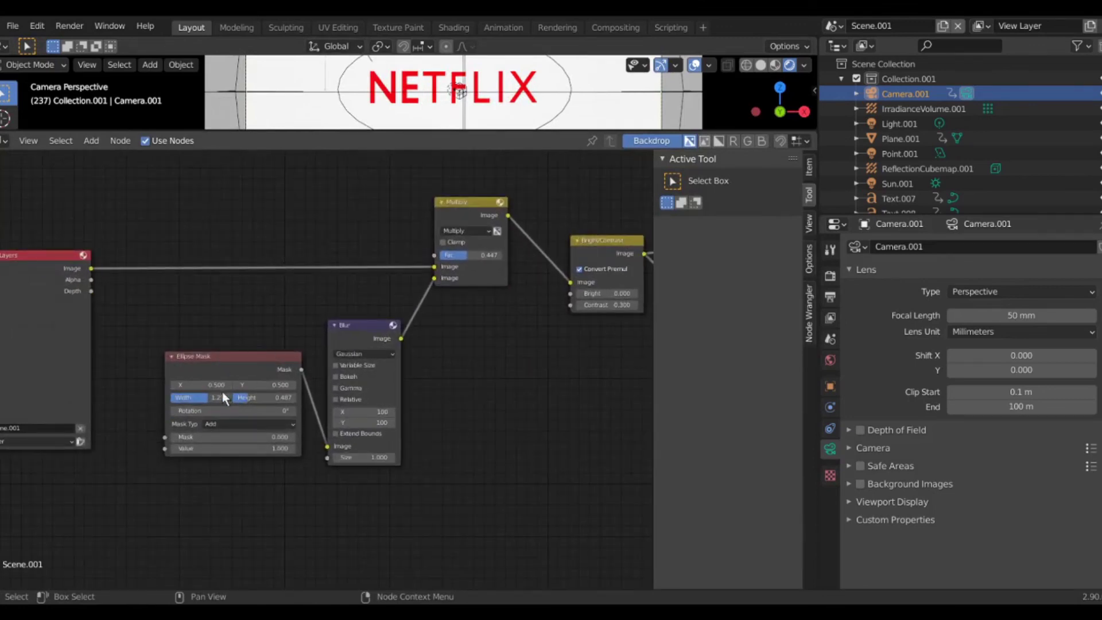
scroll(223, 397, up, 1)
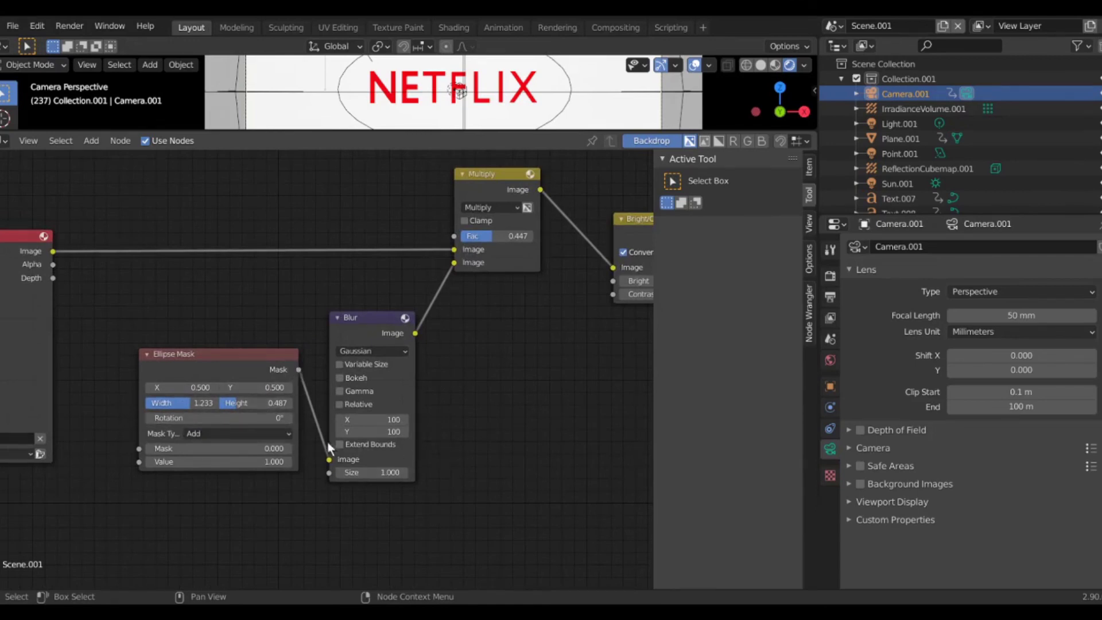
click(366, 356)
click(374, 356)
middle_drag(386, 359, 193, 422)
middle_drag(319, 336, 259, 338)
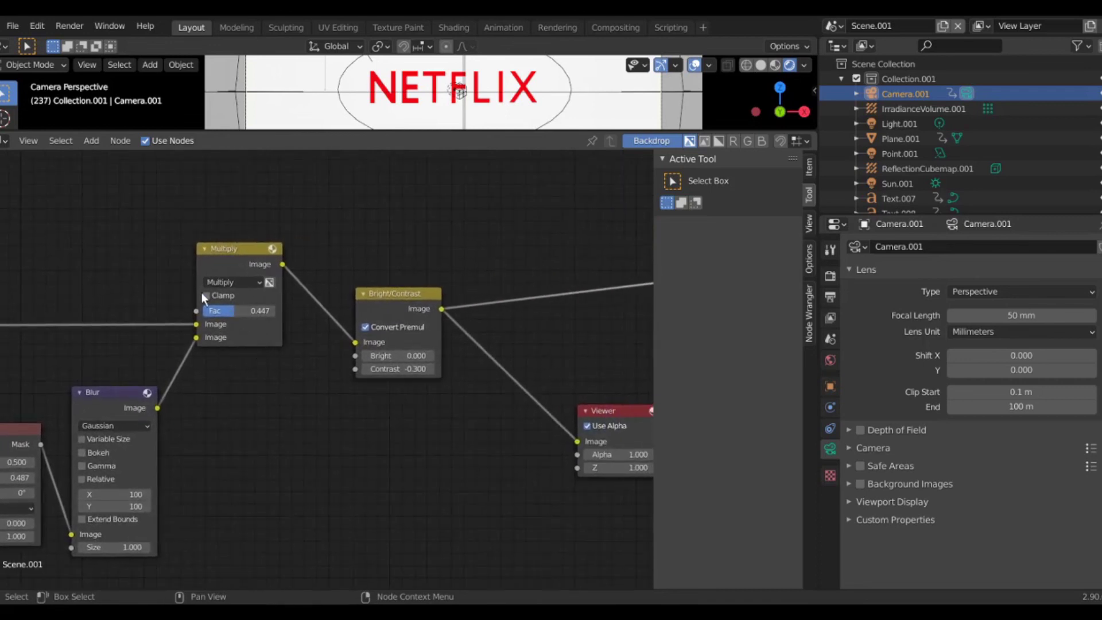
middle_drag(246, 291, 95, 277)
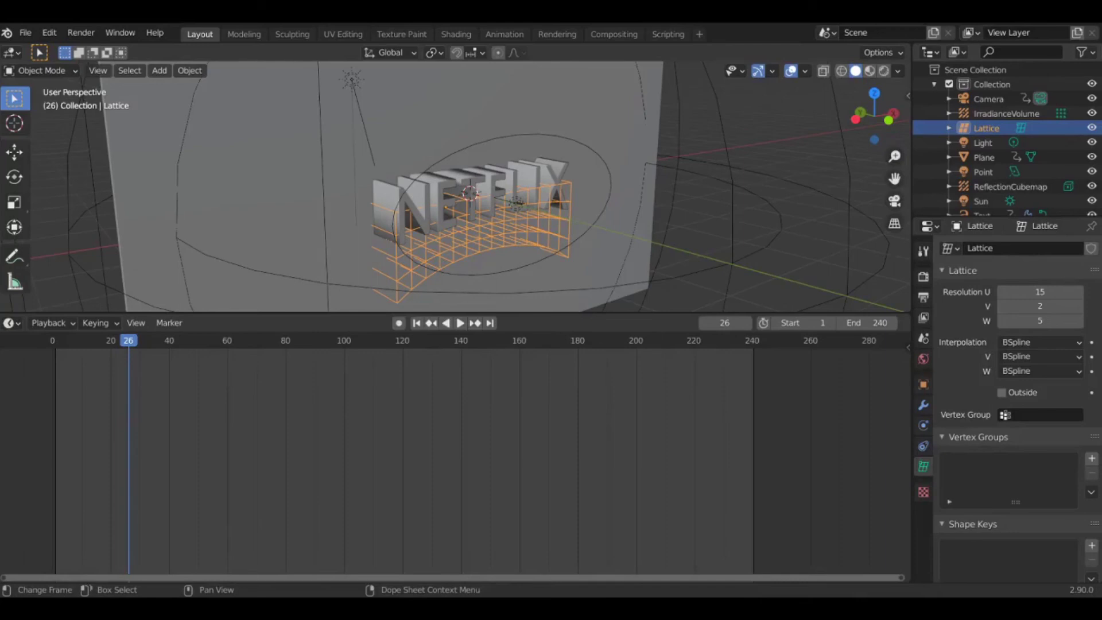
- Add a new lattice and move it clear of the letters, beside the X end of the existing curved lattice
key(shift+a)
click(519, 258)
key(g)
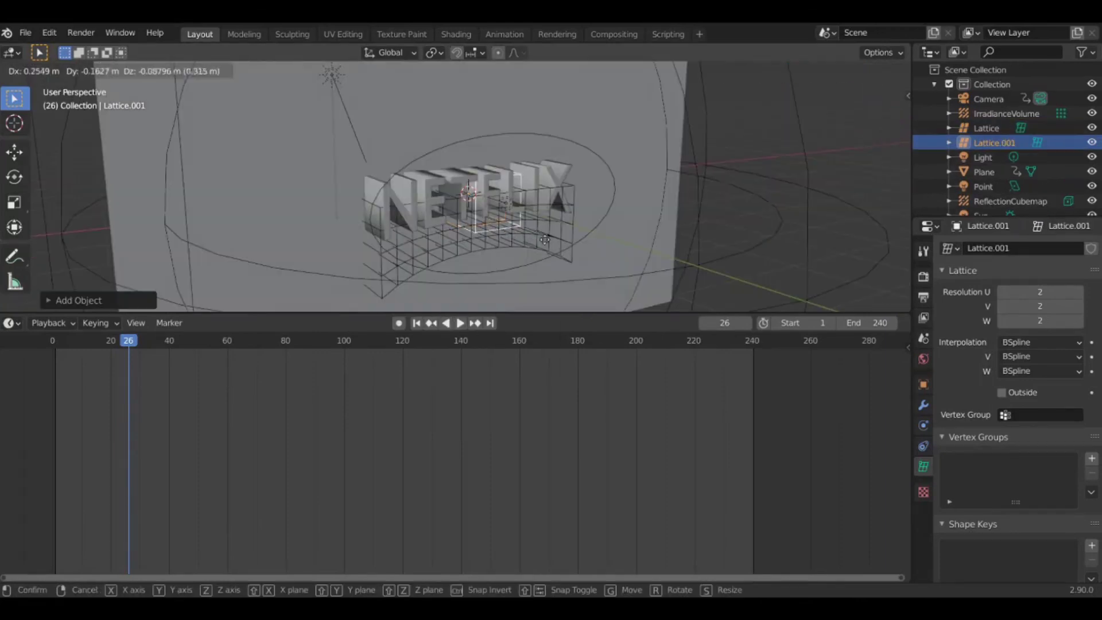
click(684, 273)
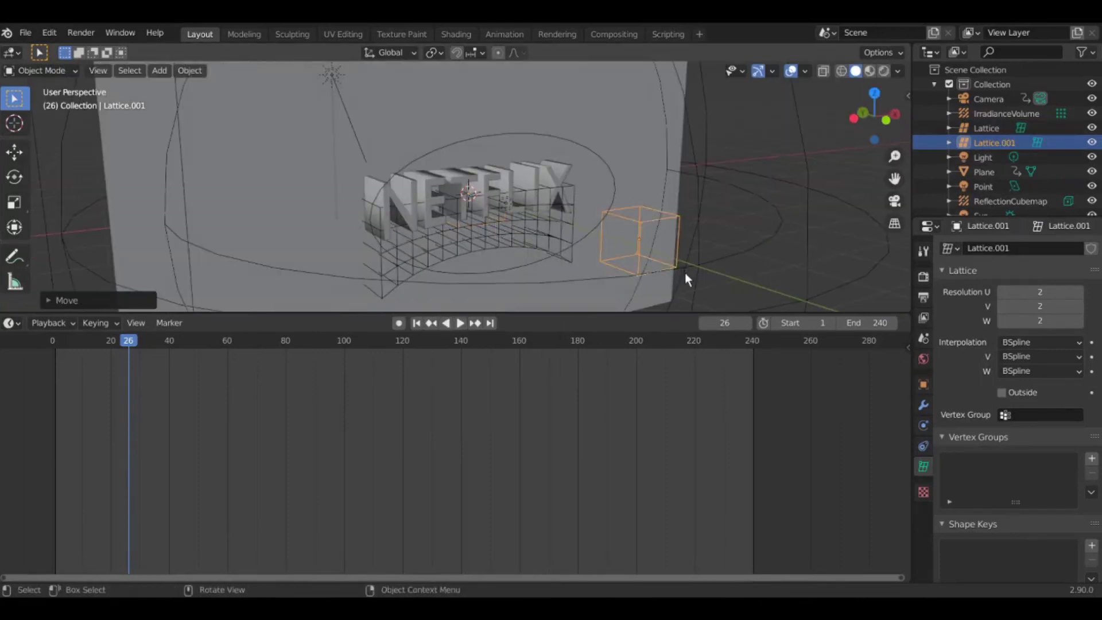
- In front view, raise the new lattice's lower middle points about 0.05 m along Z and leave Edit Mode
middle_drag(684, 273, 574, 246)
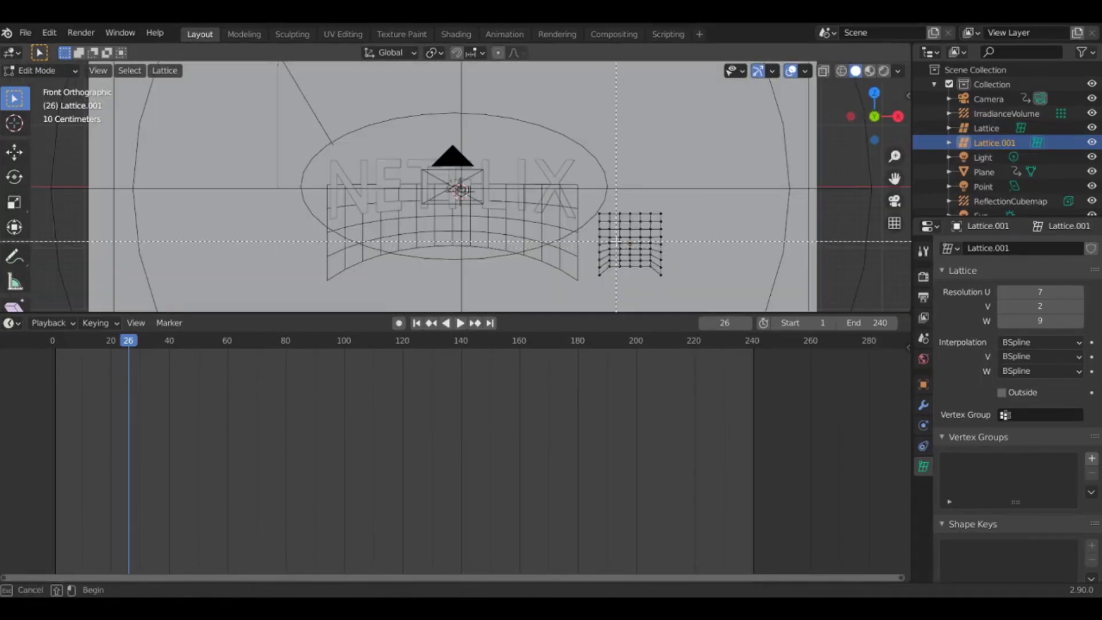
drag(644, 281, 625, 238)
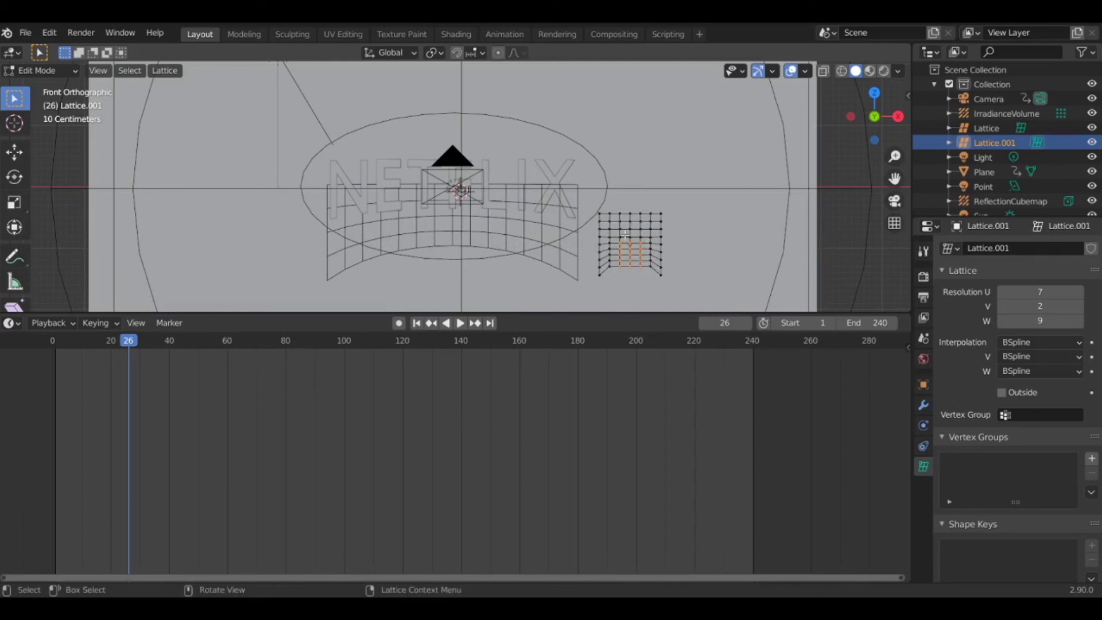
key(g)
key(z)
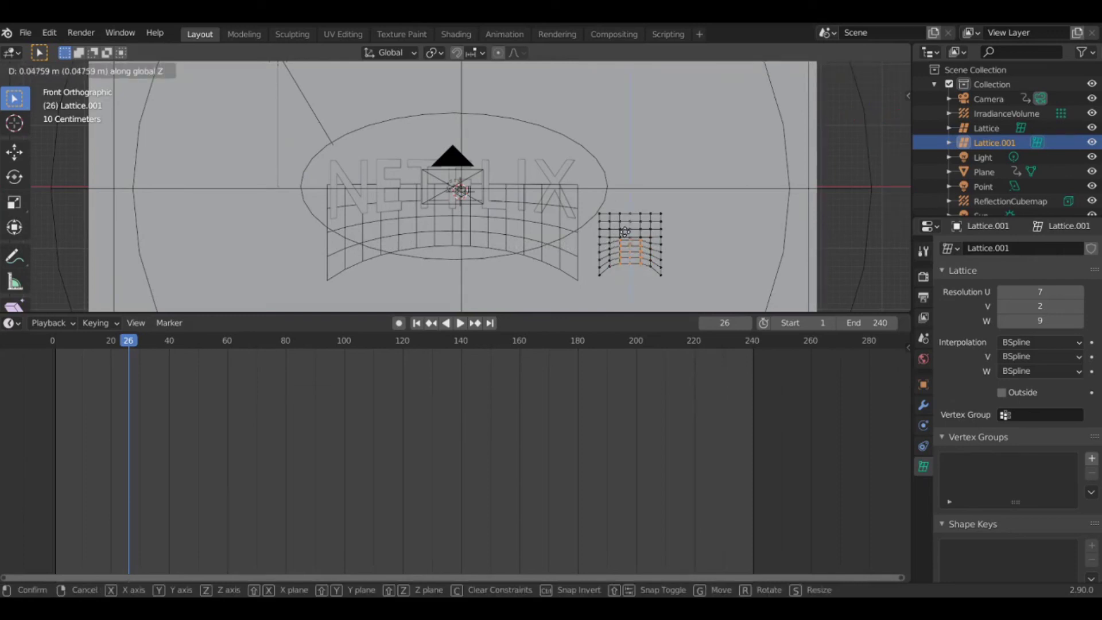
click(625, 231)
key(Tab)
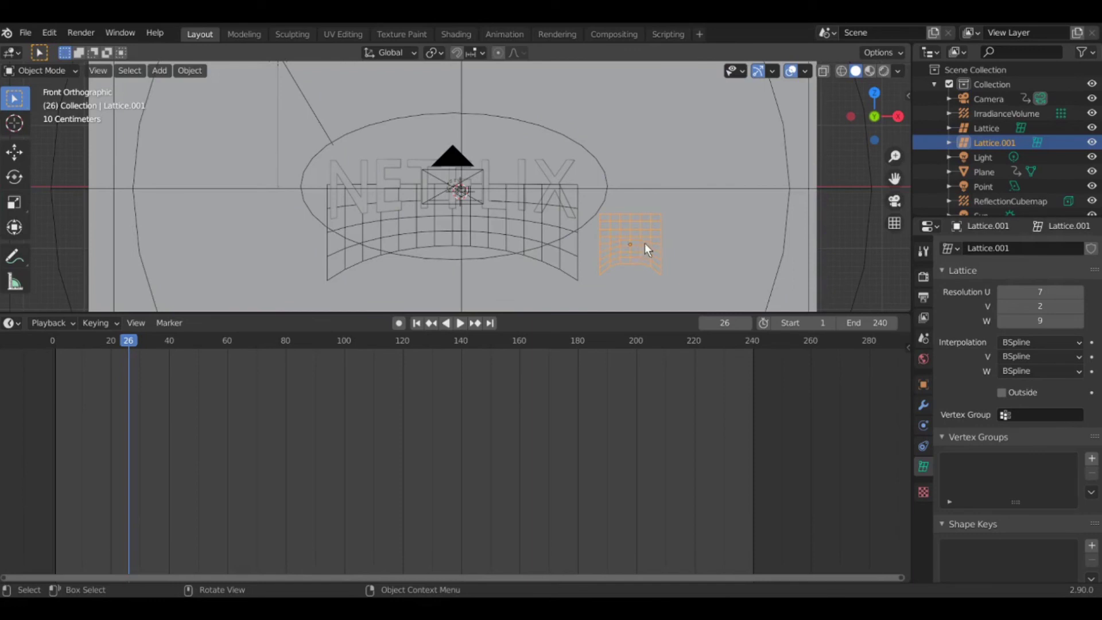
- Try stretching the new lattice to about 3.7 times its width along X, and delete the lattice
key(s)
key(x)
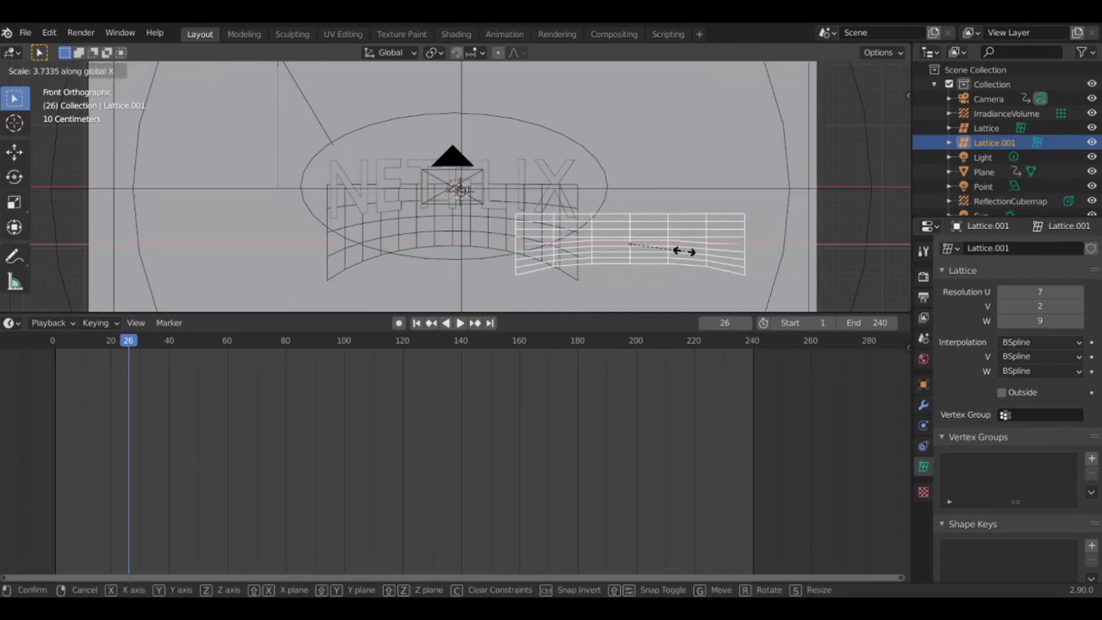
right_click(682, 251)
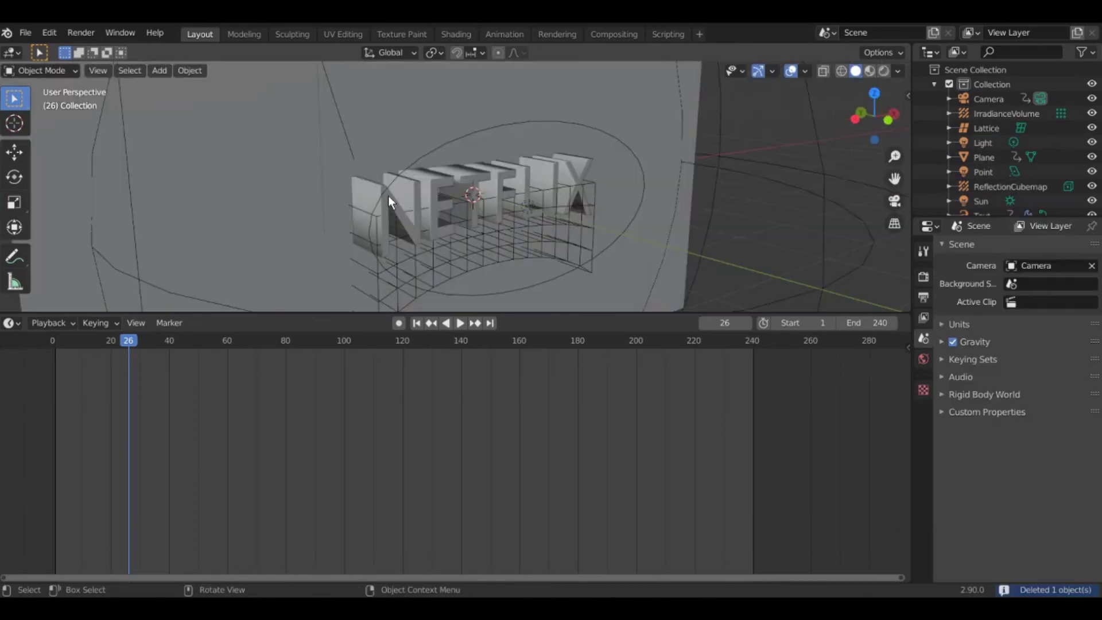
- Examine the Lattice modifier on the letter N and choose Lattice as its deforming object
click(388, 195)
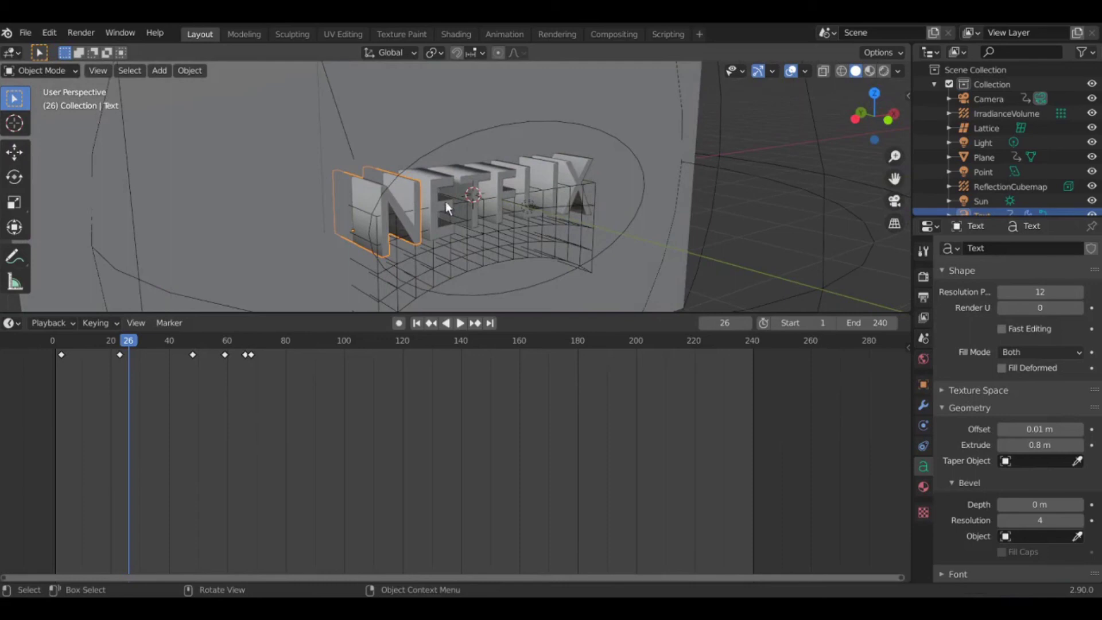
click(922, 406)
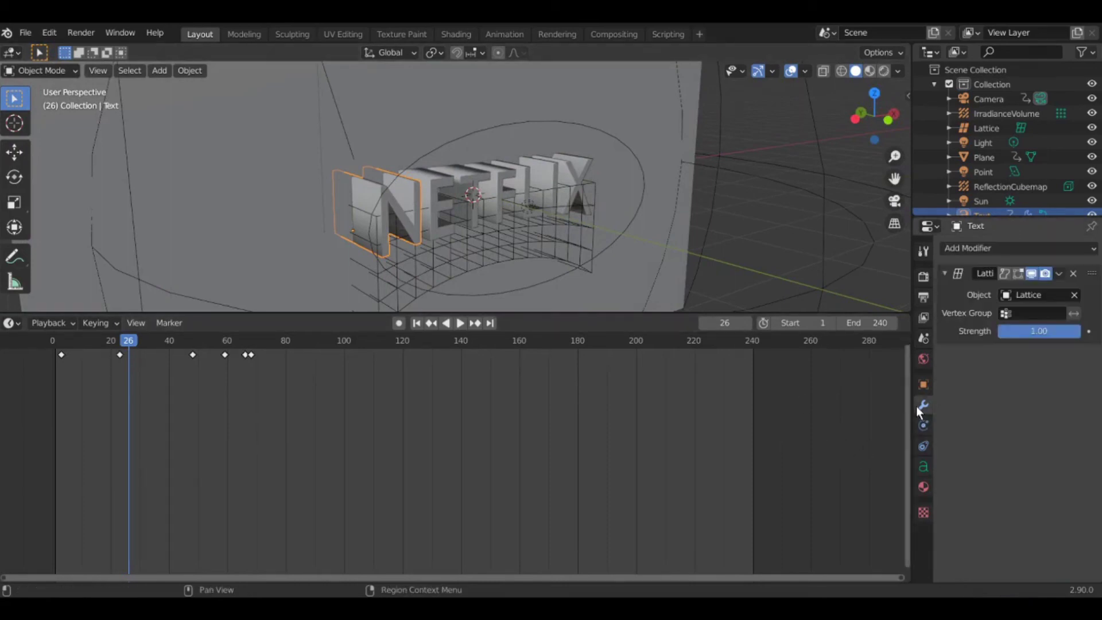
click(1012, 248)
click(956, 344)
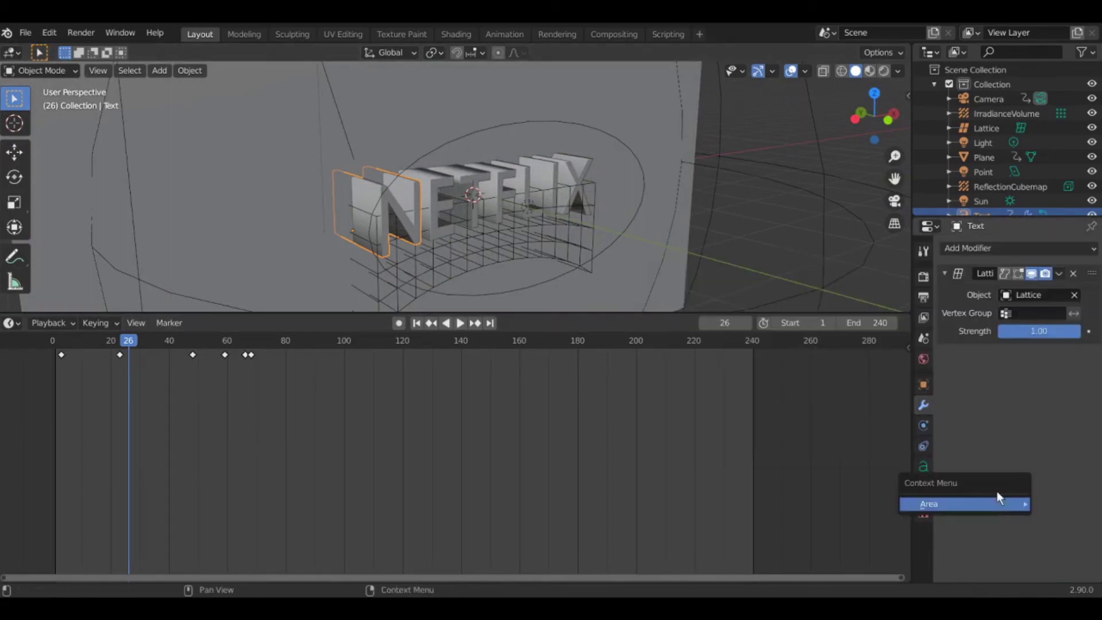
click(1022, 295)
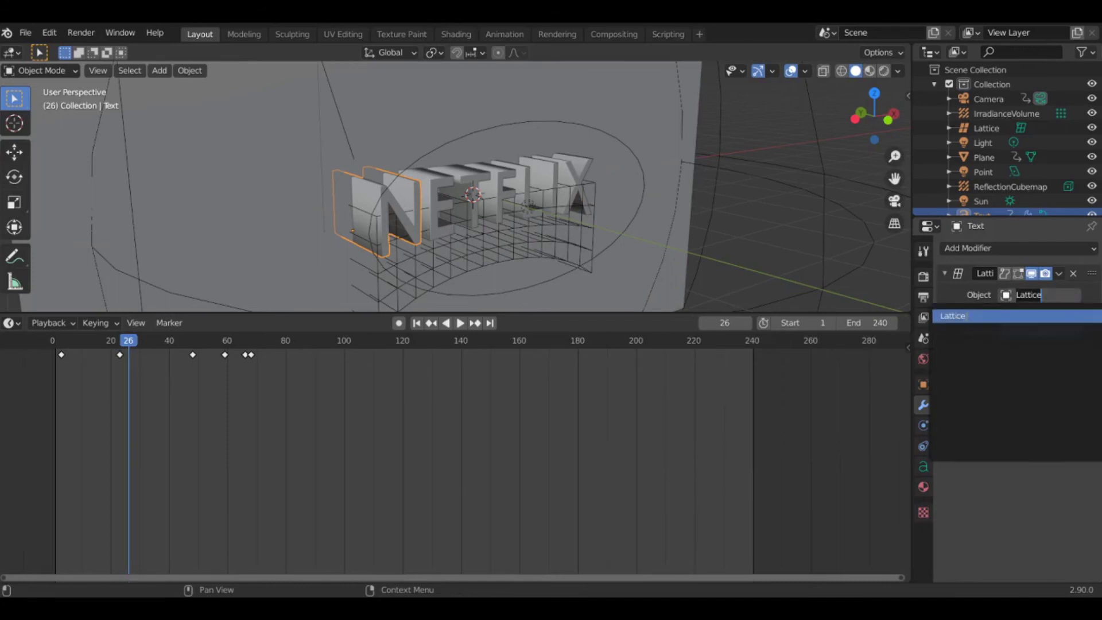
key(Return)
- Inspect the Lattice modifier on the letters after the N, selecting them one after another
middle_drag(591, 279, 565, 283)
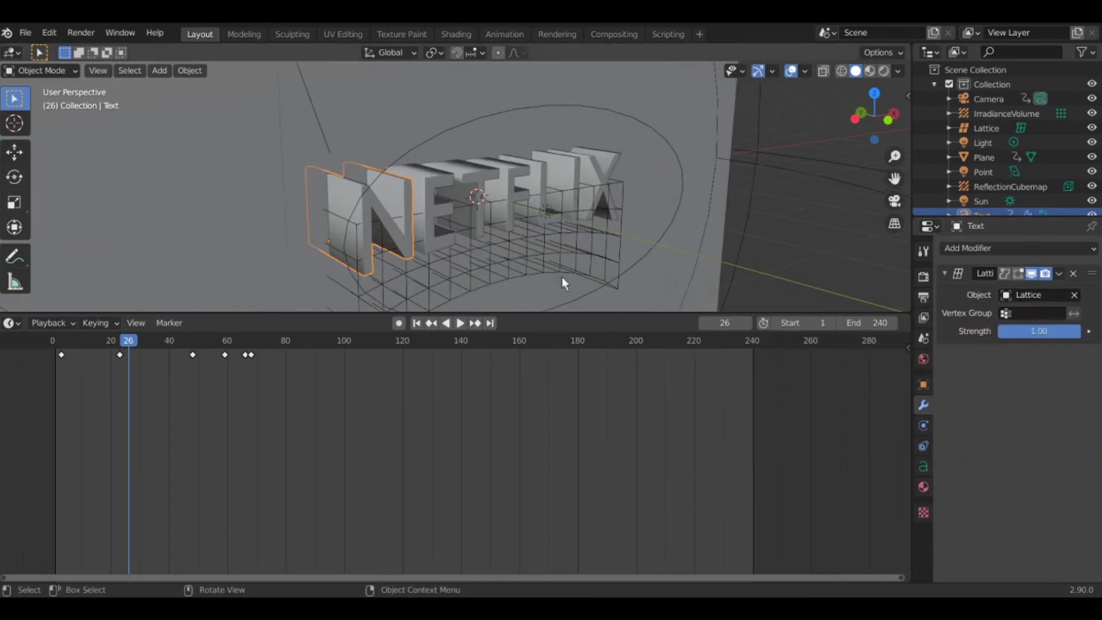
click(430, 176)
click(477, 176)
click(503, 171)
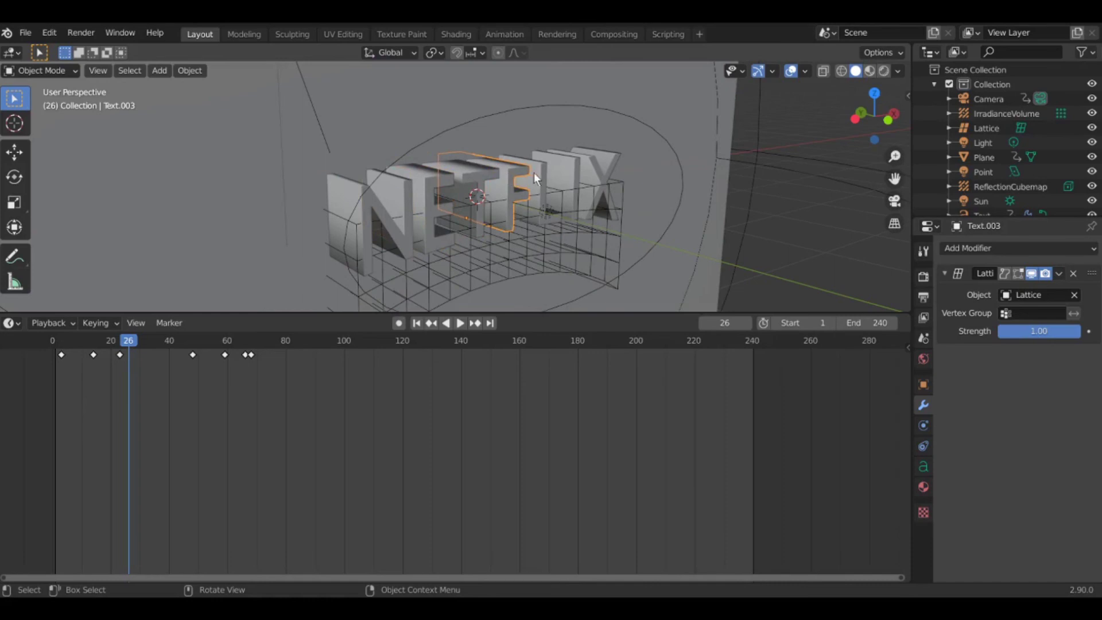
click(535, 172)
middle_drag(594, 173, 604, 269)
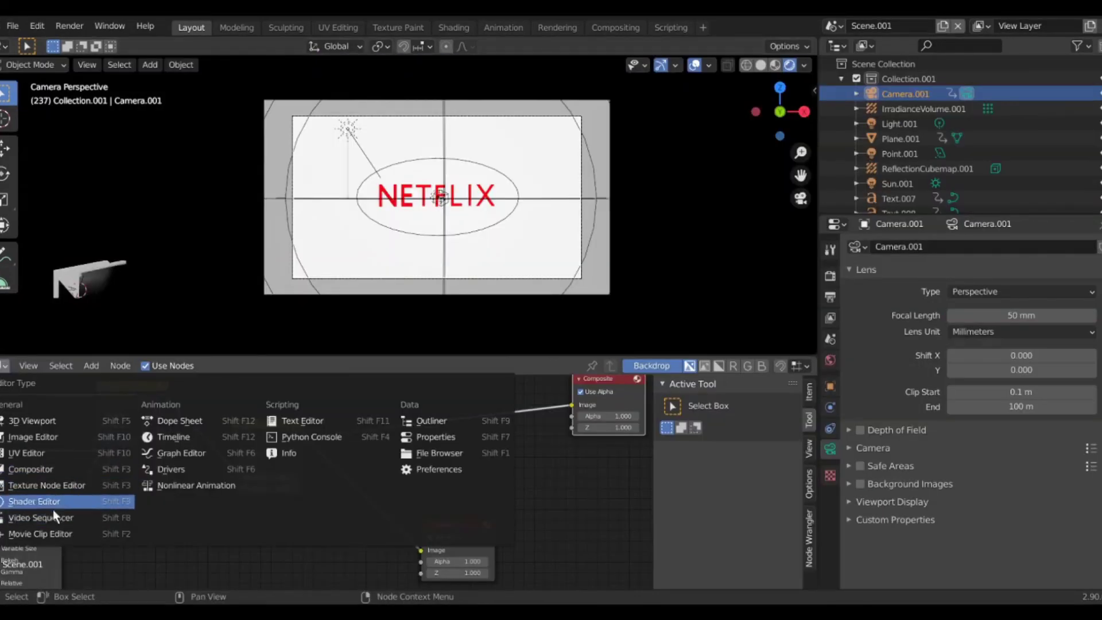
- Change the Compositor area to the Video Sequencer and preview the animation with its sound strip, starting at frame 0
click(54, 514)
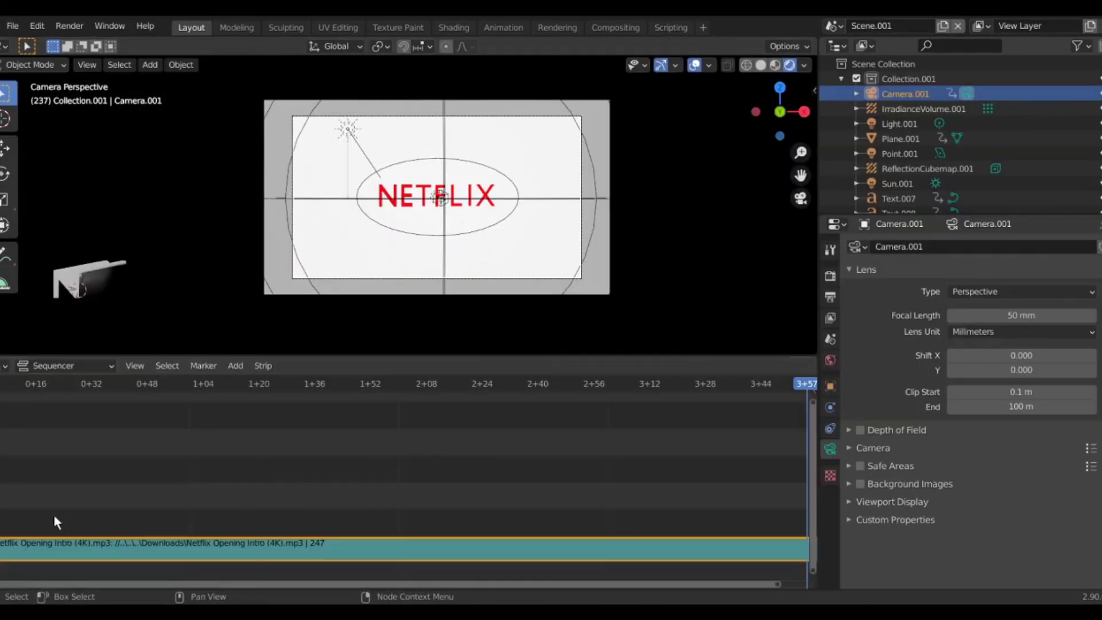
click(44, 384)
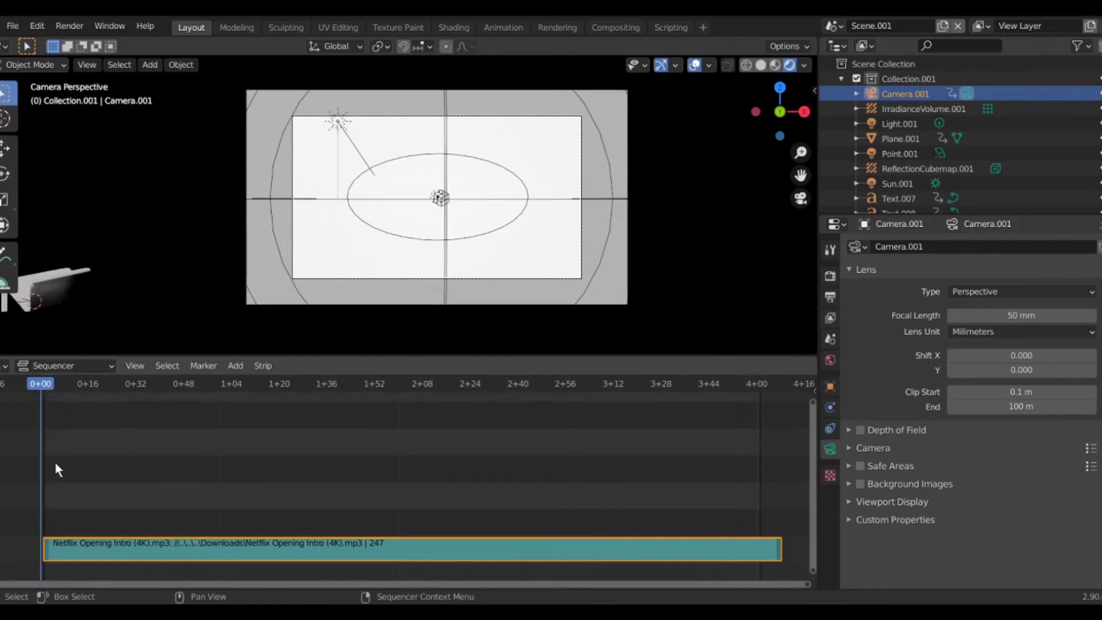
key(space)
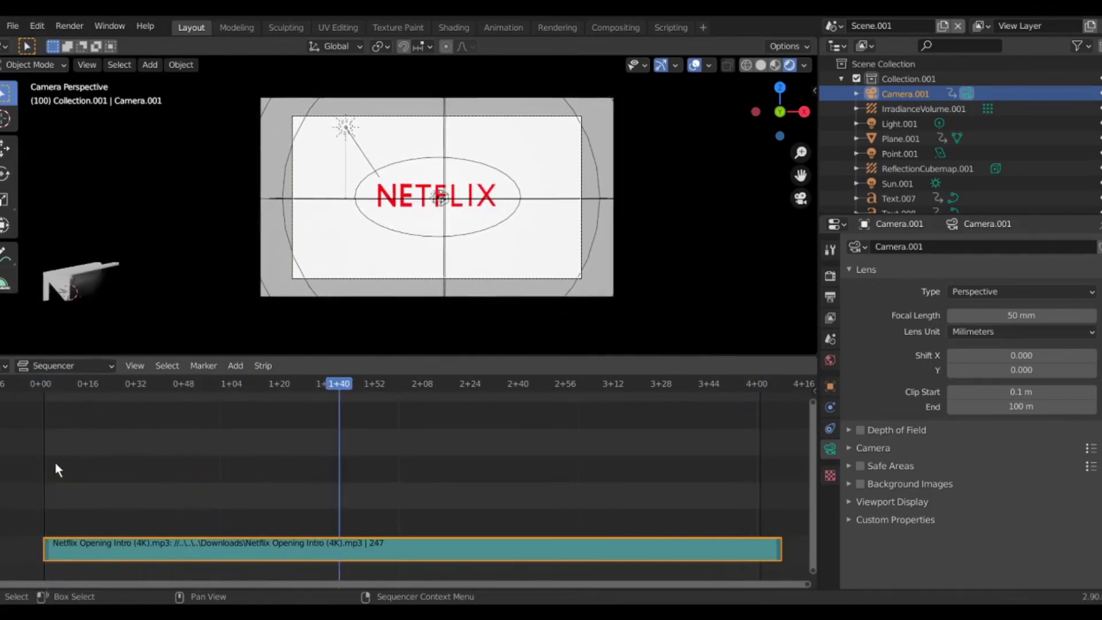
click(88, 384)
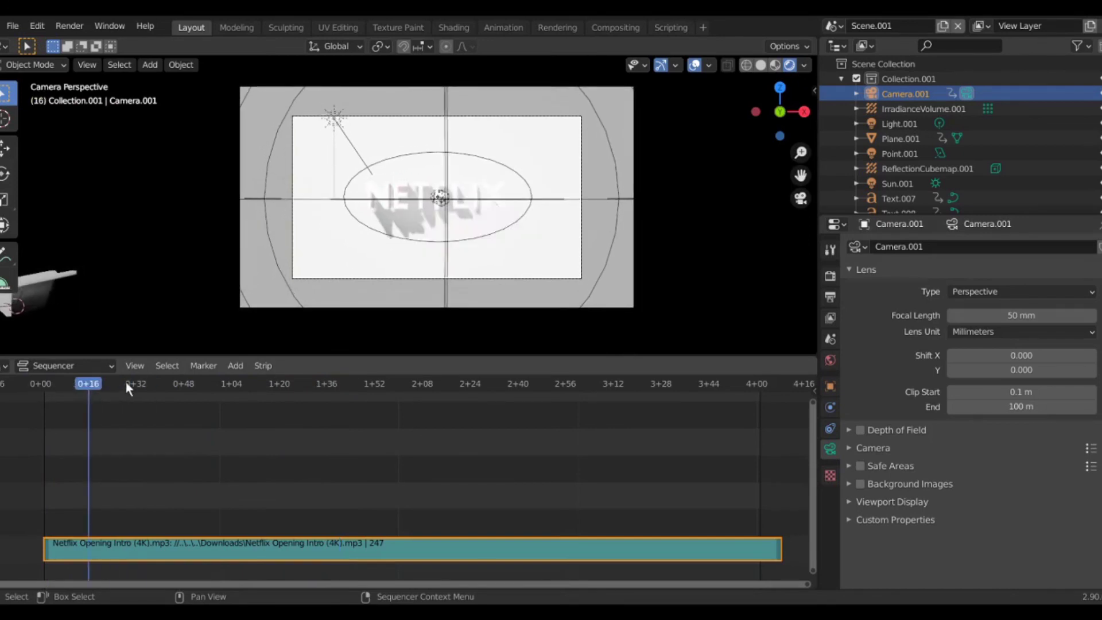
mouse_move(125, 380)
mouse_down()
mouse_move(105, 387)
mouse_move(119, 378)
mouse_up()
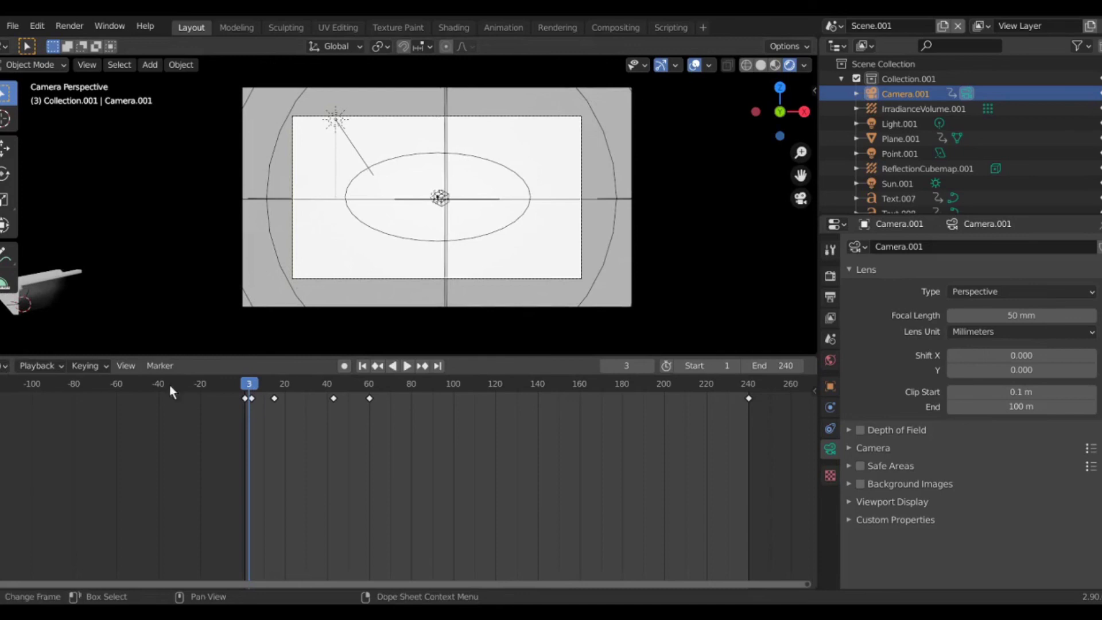
- Play the finished lettering animation in the Timeline from frame 3 toward the end frame
click(53, 365)
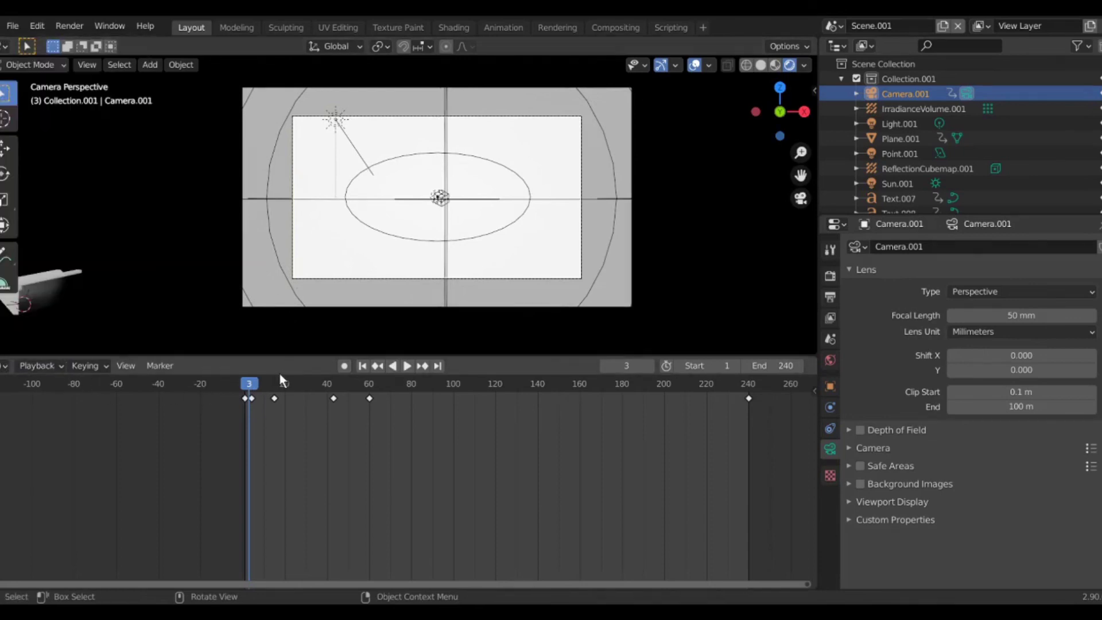
key(space)
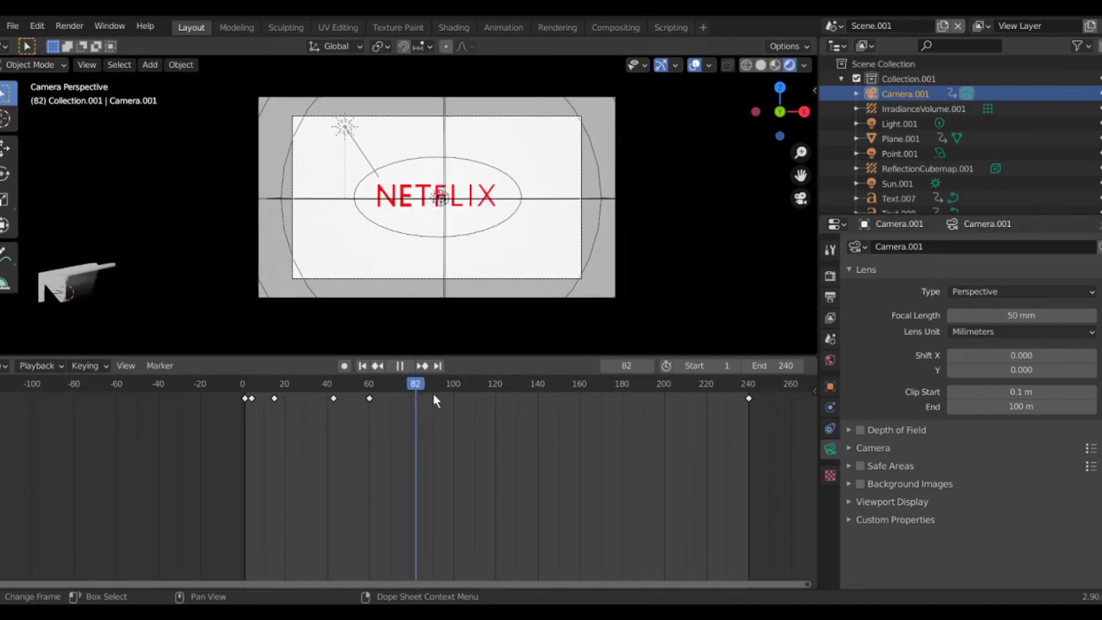
drag(435, 400, 705, 404)
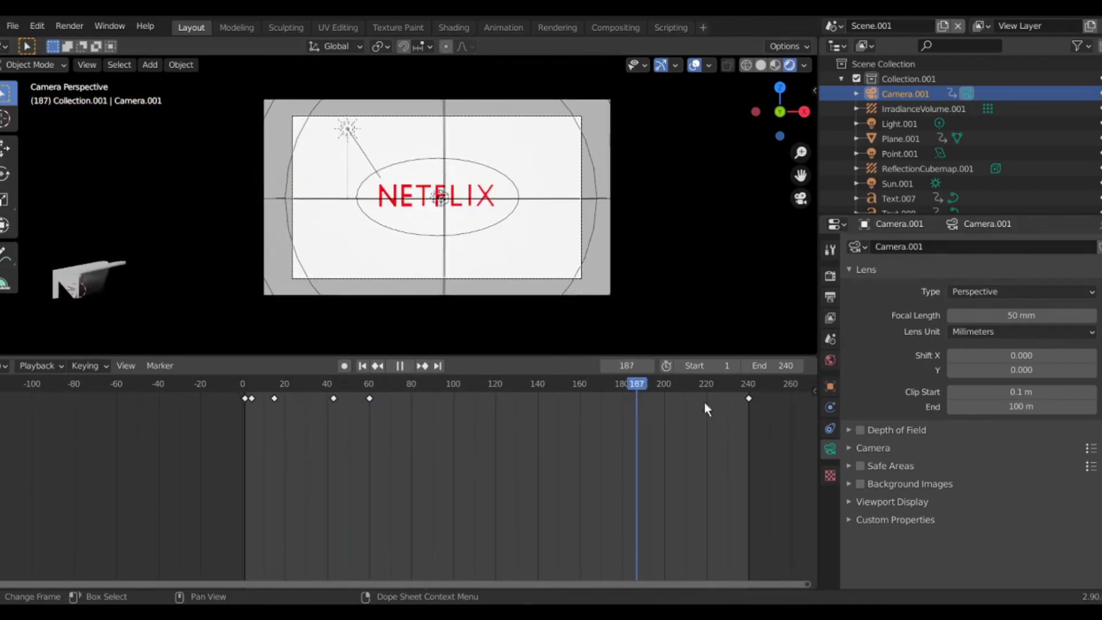